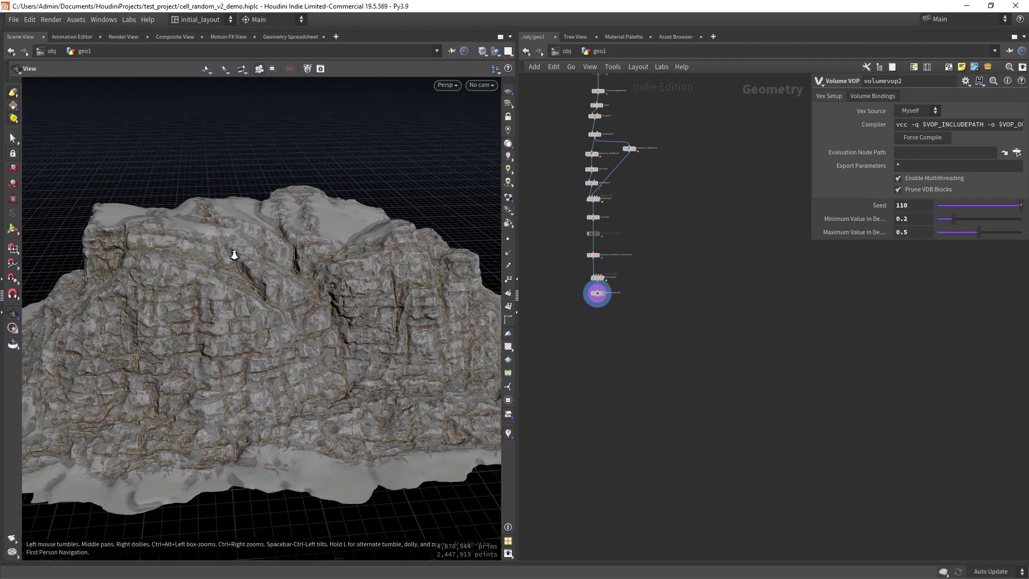
Inspect the finished cliff terrain and display the starting heightfield2 node.
left_click_drag(237, 279, 350, 250)
mouse_move(256, 267)
left_mouse_down()
mouse_move(214, 266)
mouse_move(264, 269)
mouse_move(214, 244)
mouse_move(317, 253)
mouse_move(278, 244)
mouse_move(160, 252)
mouse_move(287, 253)
mouse_move(239, 249)
mouse_move(267, 263)
left_mouse_up()
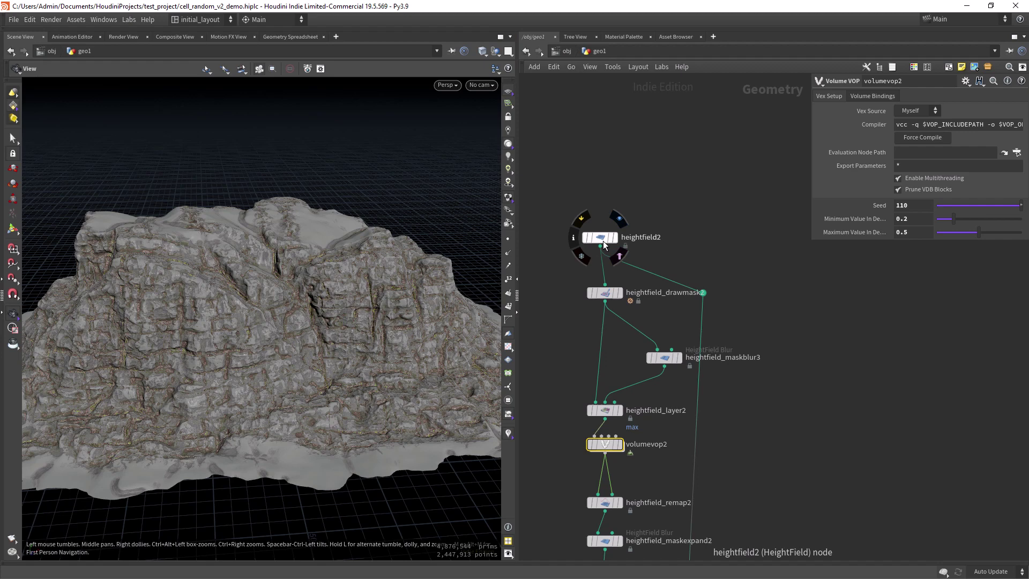
left_click(618, 222)
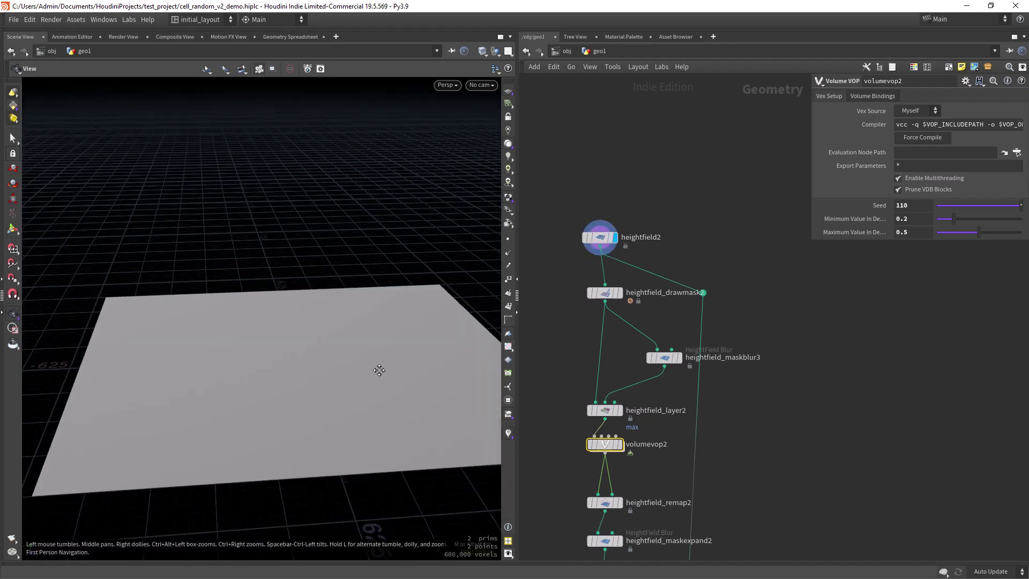
left_click_drag(379, 370, 346, 323)
Display the output of heightfield_drawmask2 and inspect the painted mask from above.
mouse_move(609, 297)
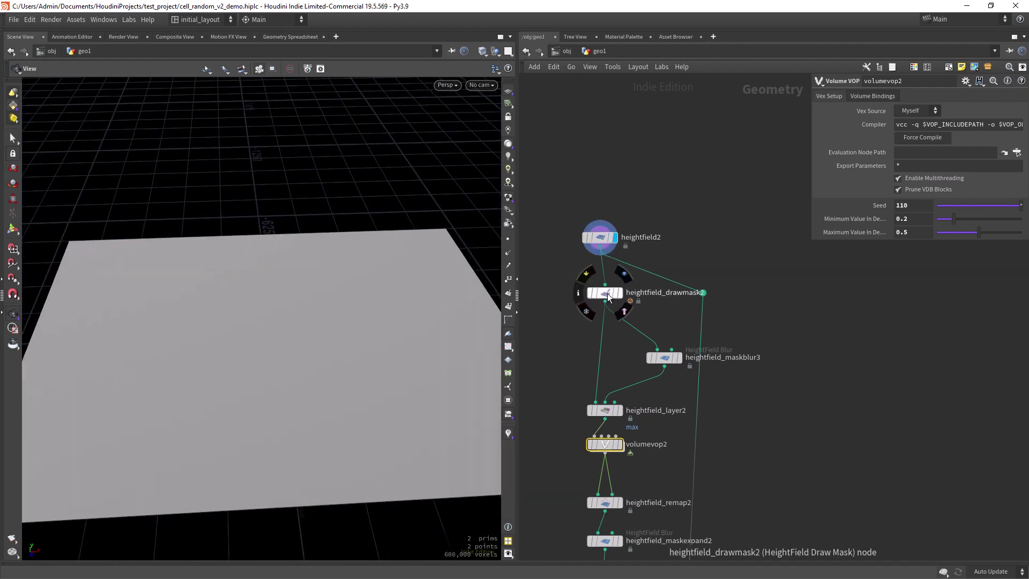
left_click(624, 275)
mouse_move(375, 360)
left_mouse_down()
mouse_move(361, 361)
mouse_move(366, 395)
mouse_move(360, 369)
left_mouse_up()
mouse_move(337, 335)
right_mouse_down()
mouse_move(375, 314)
mouse_move(356, 345)
mouse_move(339, 329)
mouse_move(359, 300)
mouse_move(340, 315)
right_mouse_up()
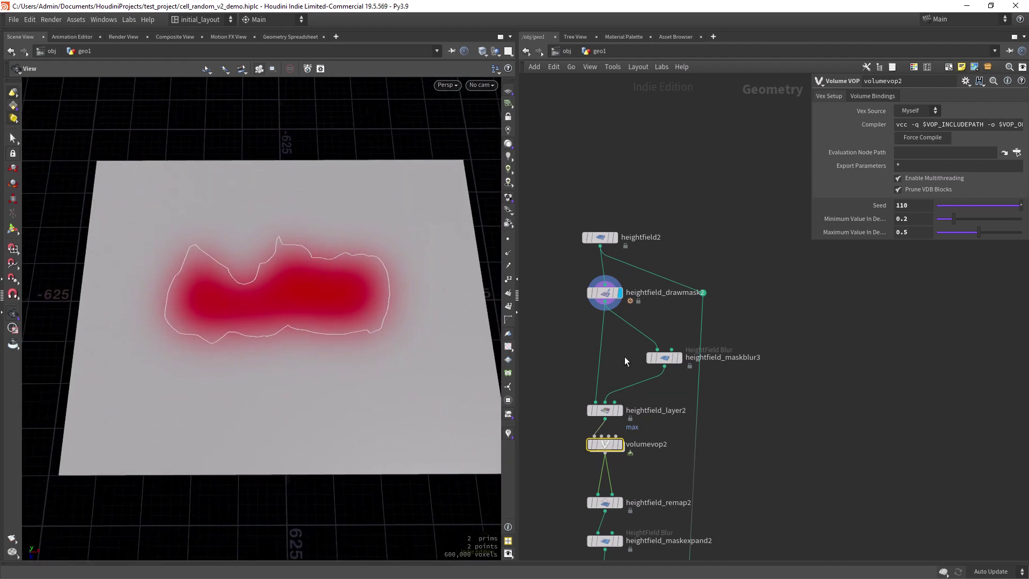
Display heightfield_layer2 and show its layer settings.
middle_click_drag(625, 357, 603, 300)
scroll(596, 305, "up", 1)
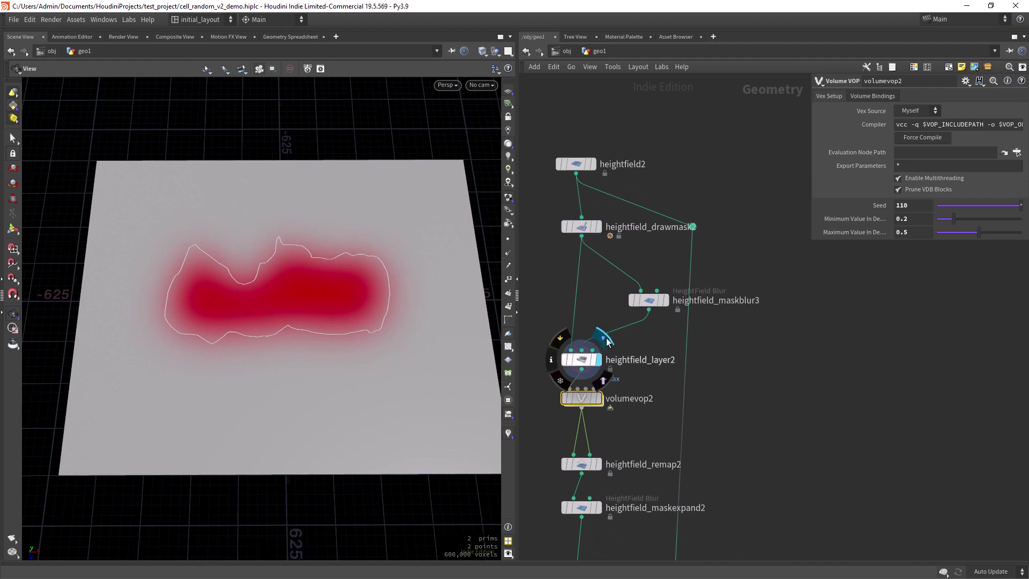
left_click(607, 342)
left_click(581, 360)
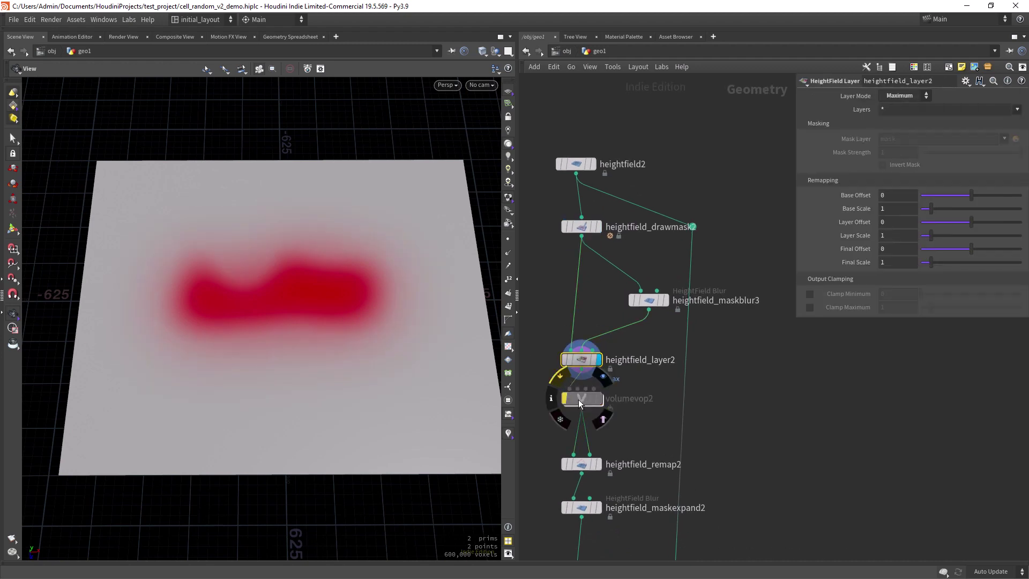
Bypass volumevop2 and display heightfield_remap2 to inspect the terrain shape without the cell pattern.
middle_click_drag(599, 451, 603, 425)
left_click(602, 435)
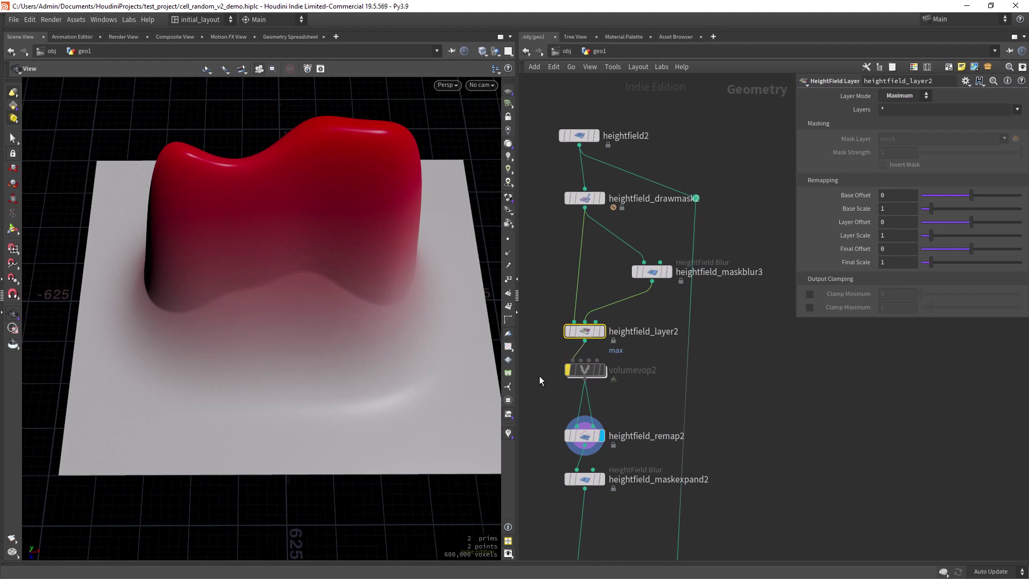
left_click_drag(359, 338, 401, 291)
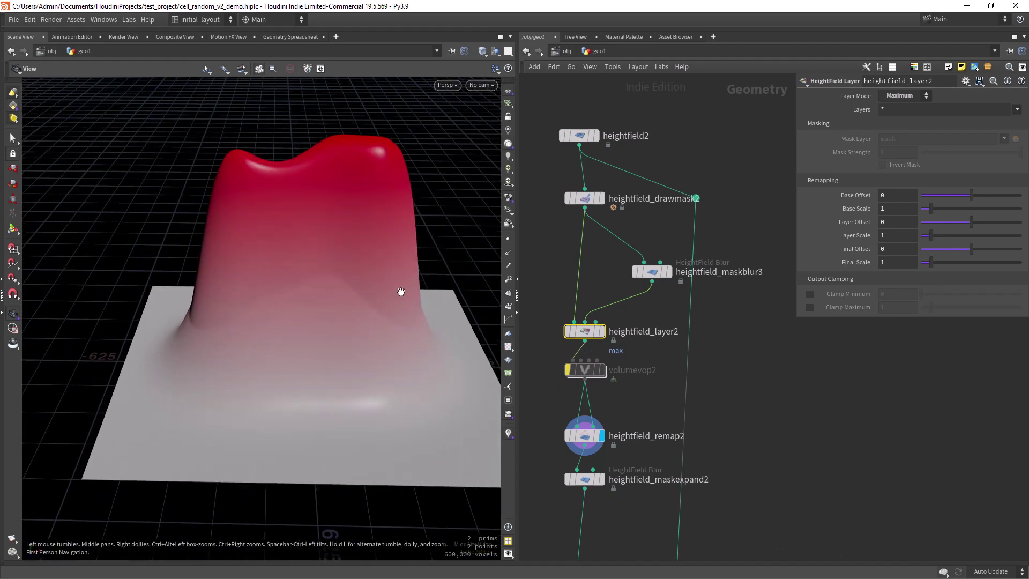
mouse_move(630, 252)
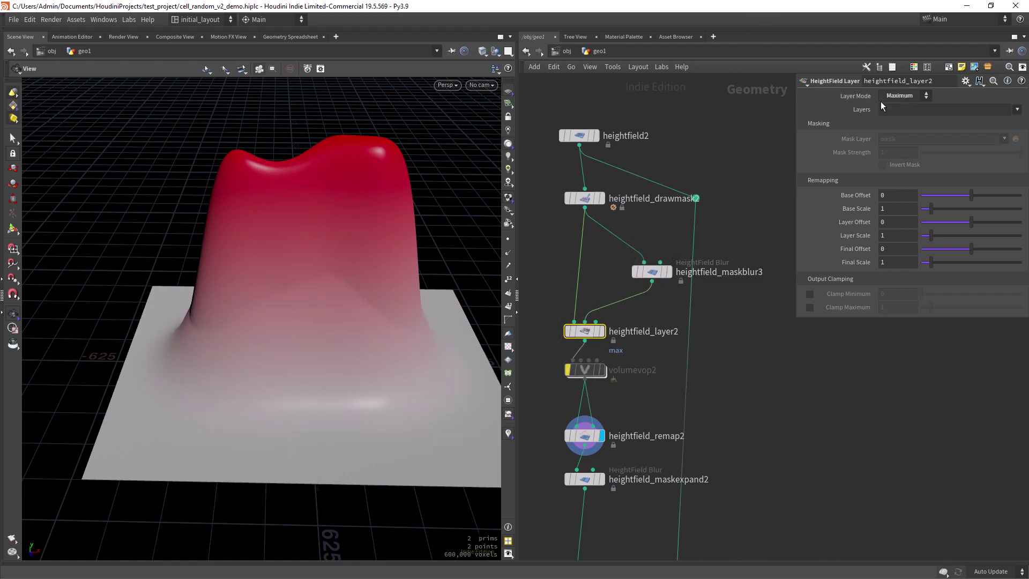
scroll(629, 420, "up", 2)
mouse_move(575, 316)
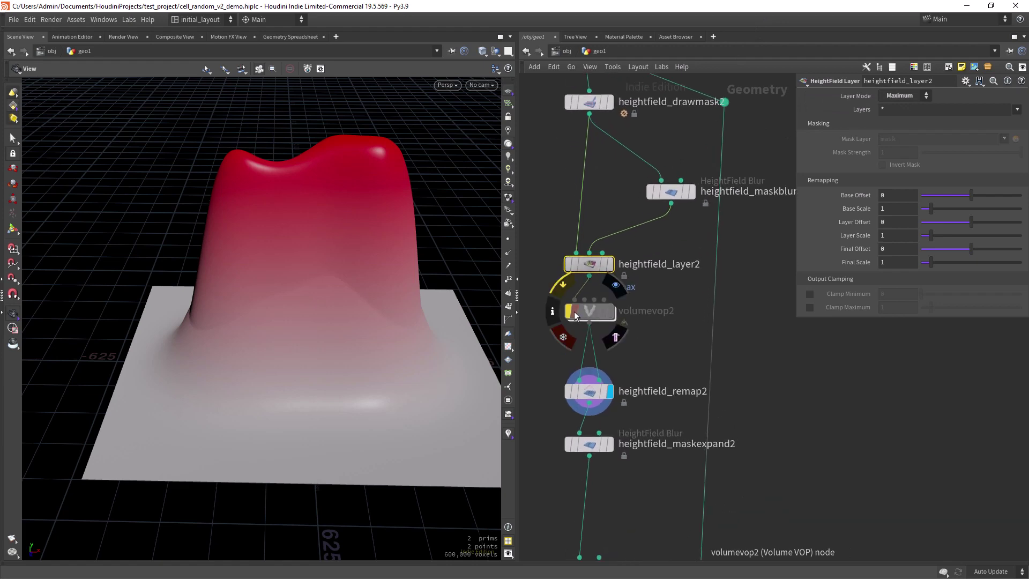
Re-enable volumevop2, show its parameters and inspect the cell-shaped terrain up close.
left_click(564, 289)
left_click(589, 312)
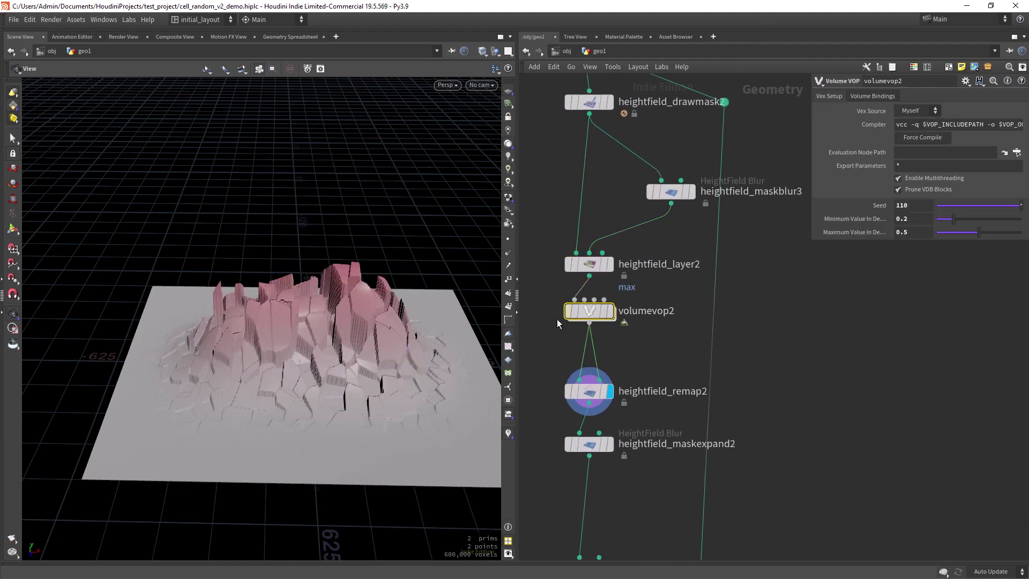
right_click_drag(301, 347, 346, 336)
left_click_drag(346, 335, 349, 306)
Try other Seed and Maximum Value settings on volumevop2 and undo the changes.
mouse_move(983, 209)
left_mouse_down()
mouse_move(970, 204)
mouse_move(969, 217)
left_mouse_up()
key("ctrl+z")
key("ctrl+z")
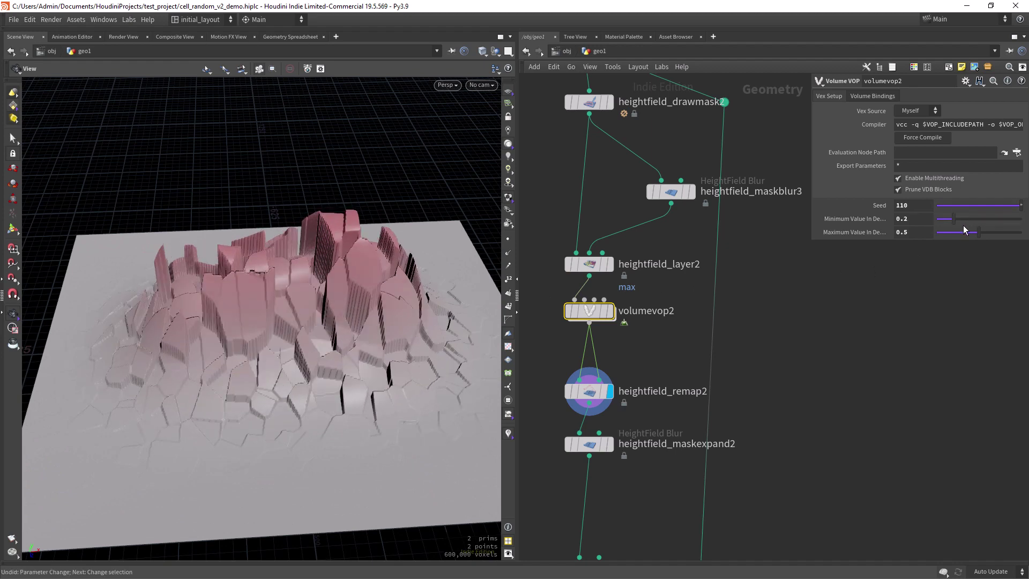
left_click(1002, 234)
key("ctrl+z")
Inspect the terrain's cells, enter the volumevop2 network and examine the voronoise1 node with its connected inputs.
right_click_drag(262, 305, 336, 312)
left_click_drag(336, 313, 339, 308)
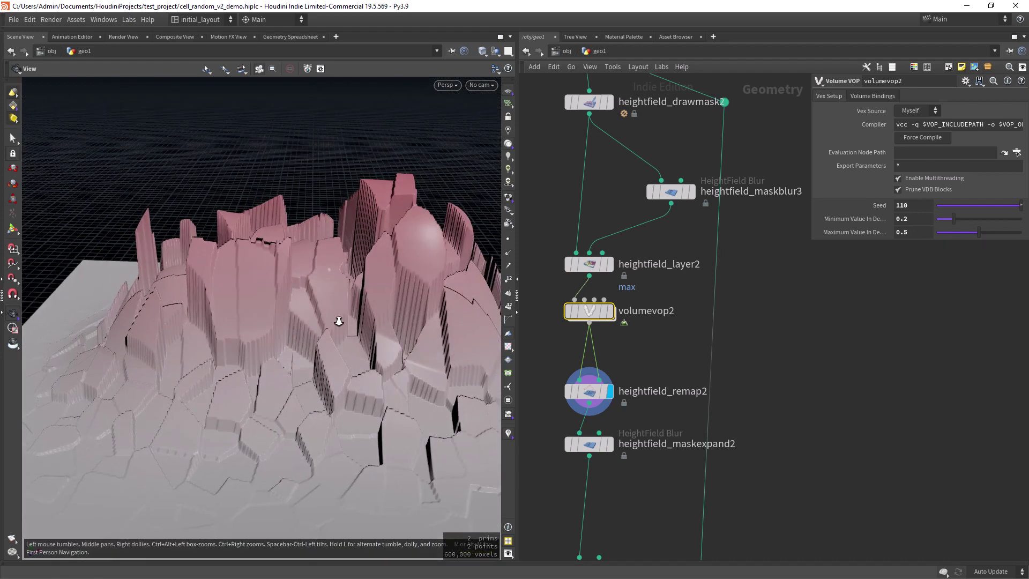
double_click(590, 311)
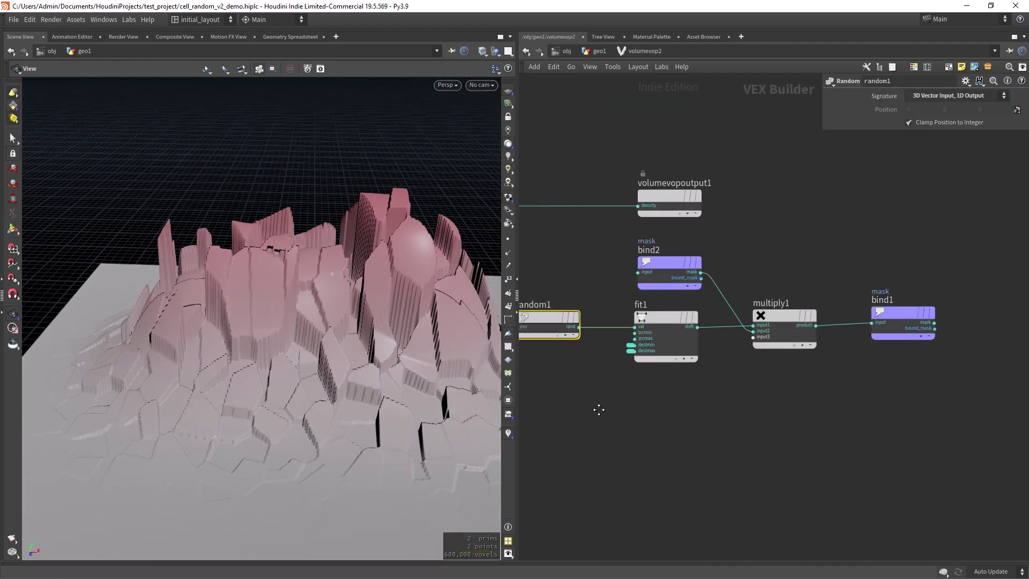
middle_click_drag(638, 384, 850, 418)
left_click_drag(691, 276, 655, 413)
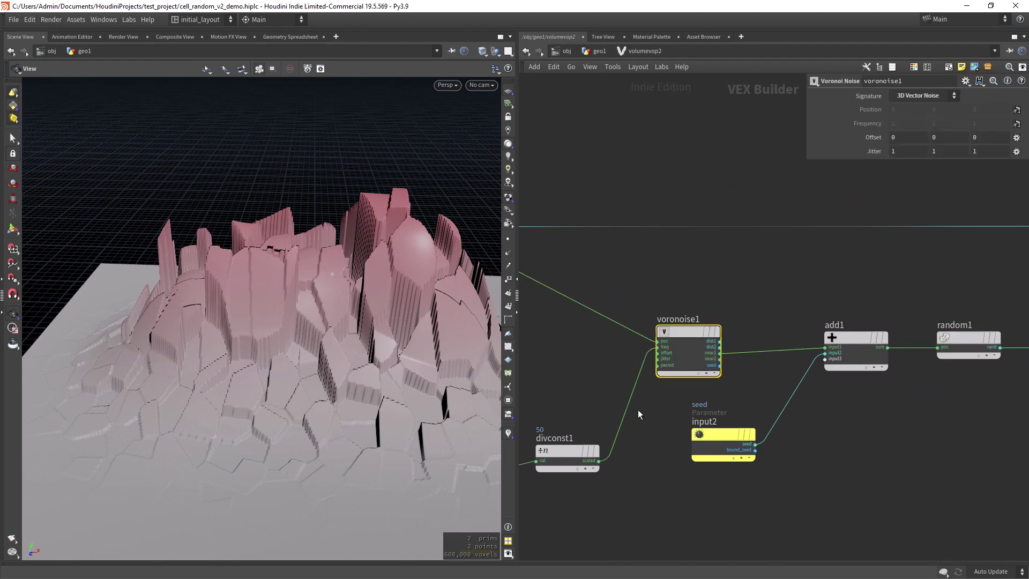
middle_click_drag(544, 406, 668, 395)
right_click_drag(675, 354, 700, 328)
middle_click_drag(817, 341, 648, 363)
middle_click_drag(767, 382, 670, 387)
right_click_drag(678, 387, 695, 381)
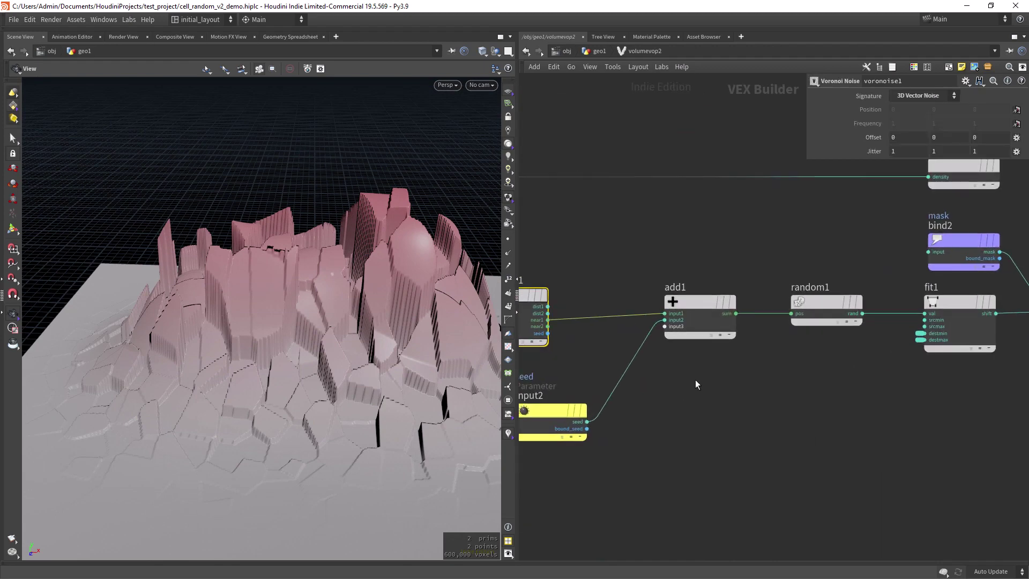
Examine the random1 node and its connections to add1 and fit1.
middle_click_drag(809, 322, 668, 337)
left_click_drag(681, 253, 668, 435)
middle_click_drag(572, 418, 762, 422)
scroll(653, 361, "up", 2)
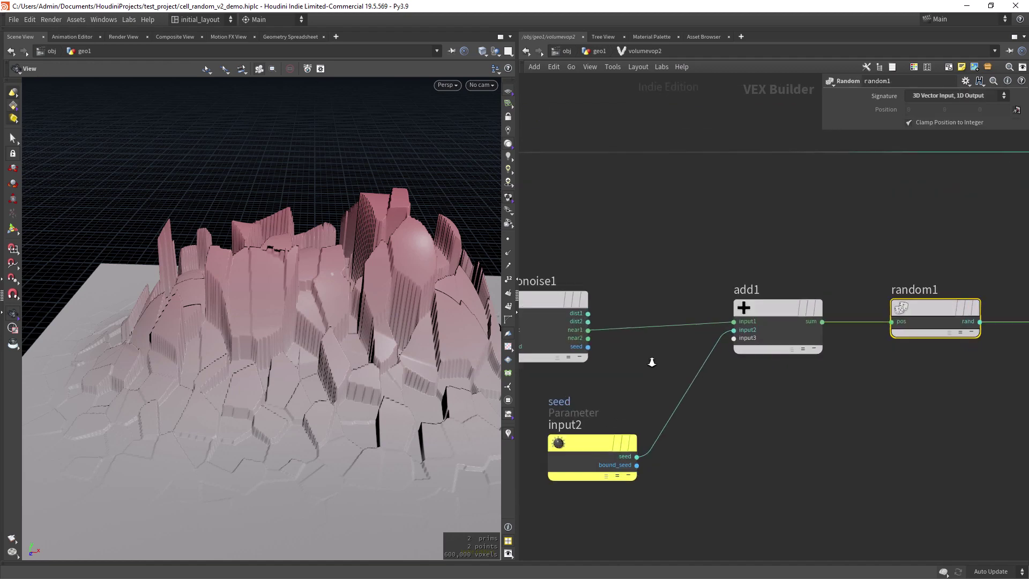
scroll(619, 338, "down", 3)
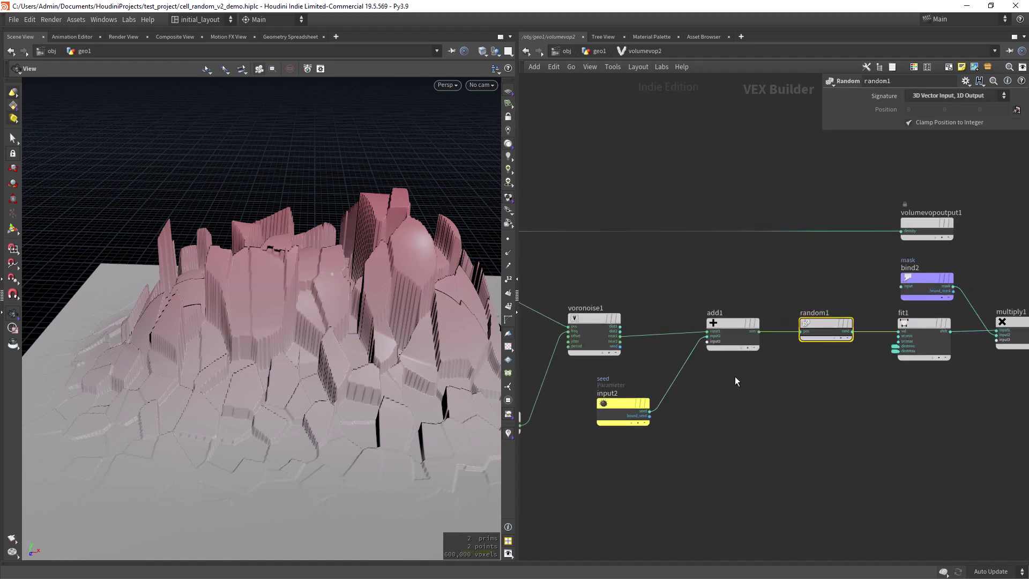
middle_click_drag(772, 376, 689, 366)
Examine the add1 node and show the settings of the seed parameter node input2.
scroll(651, 361, "up", 3)
middle_click_drag(618, 379, 766, 334)
scroll(731, 341, "down", 1)
left_click_drag(731, 343, 791, 248)
scroll(697, 354, "up", 3)
left_click(610, 397)
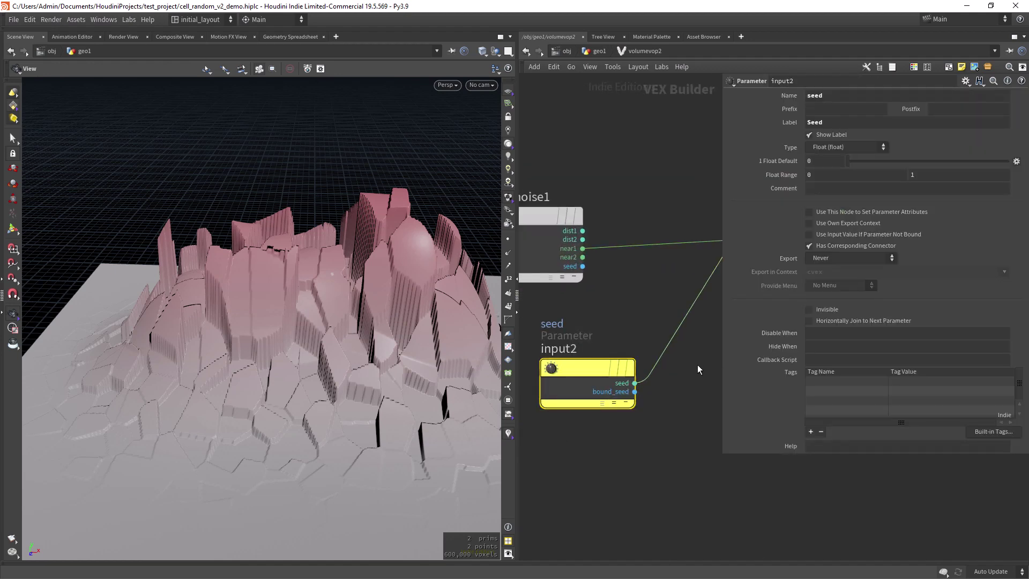
Examine the fit1 range, the mask bind nodes and multiply1 at the end of the network.
middle_click_drag(698, 365, 493, 405)
middle_click_drag(671, 369, 515, 398)
middle_click_drag(636, 382, 490, 405)
middle_click_drag(648, 413, 602, 431)
scroll(618, 418, "down", 3)
left_click(580, 351)
scroll(628, 416, "up", 1)
left_click_drag(667, 307, 677, 391)
middle_click_drag(628, 306, 697, 299)
left_click_drag(652, 263, 600, 317)
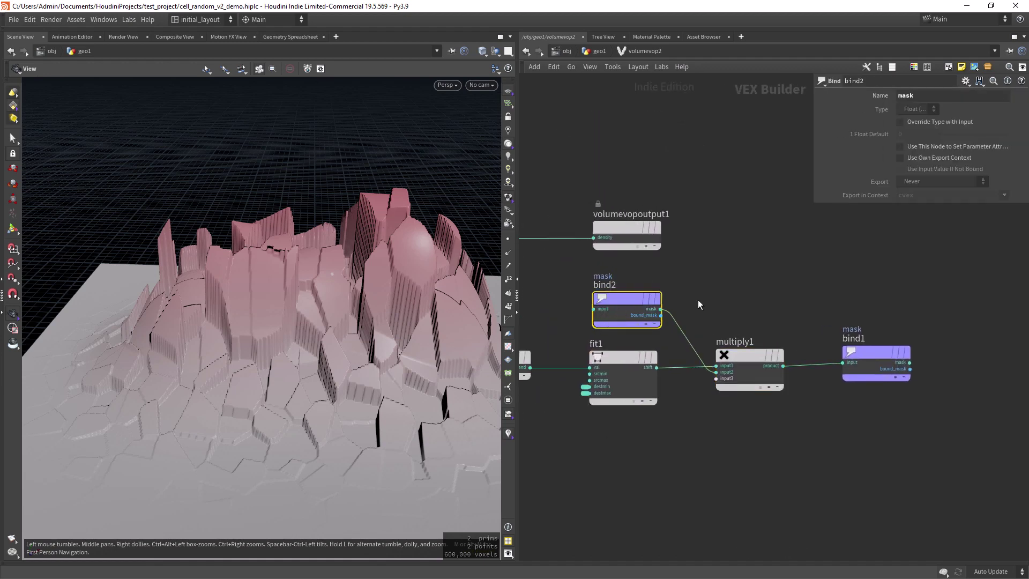
left_click_drag(698, 300, 727, 428)
Return to the geo1 network and display heightfield_maskexpand2 with its settings.
left_click(598, 53)
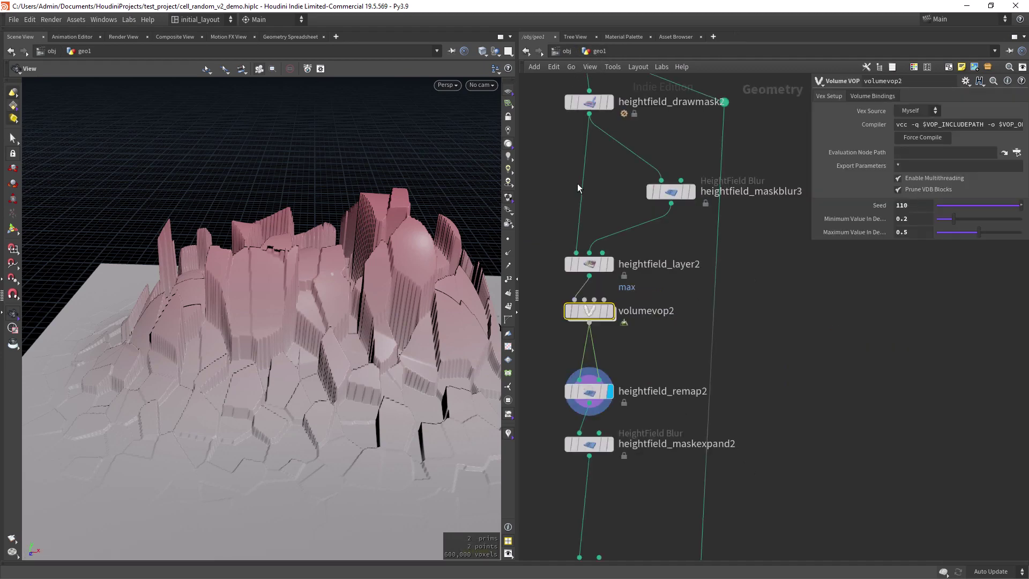
scroll(578, 183, "down", 5)
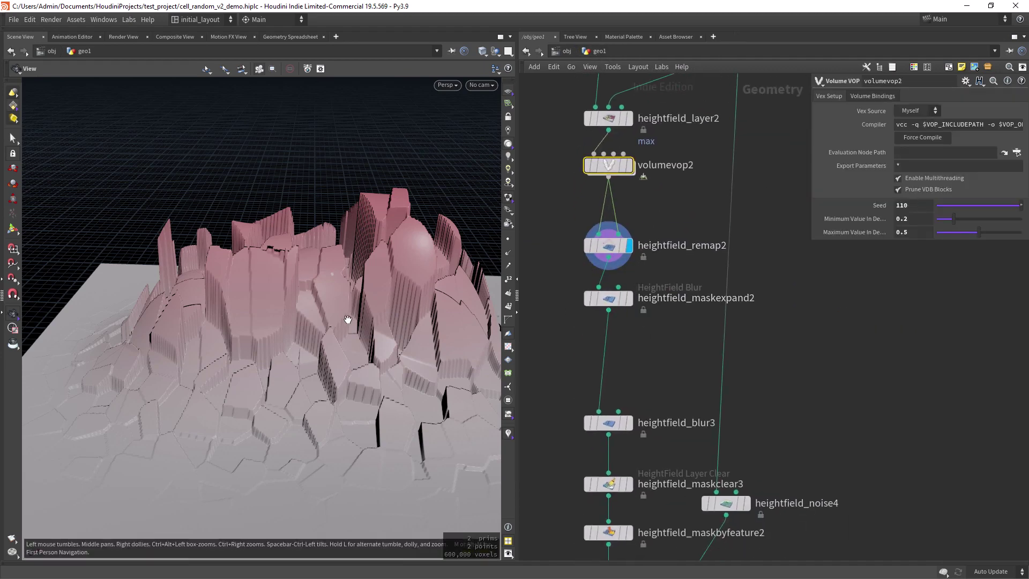
mouse_move(392, 316)
right_mouse_down()
mouse_move(345, 322)
mouse_move(374, 314)
right_mouse_up()
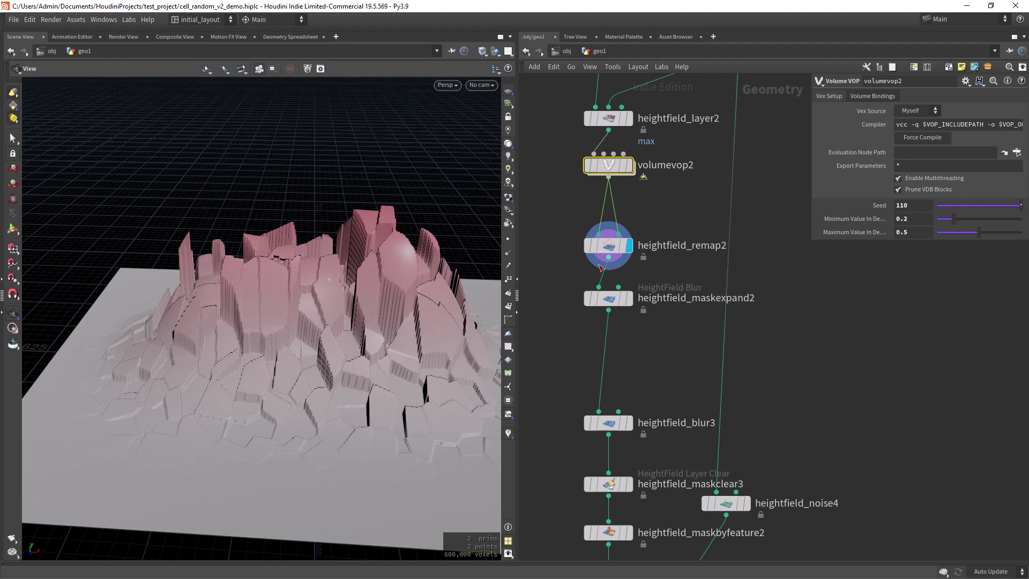
left_click(624, 298)
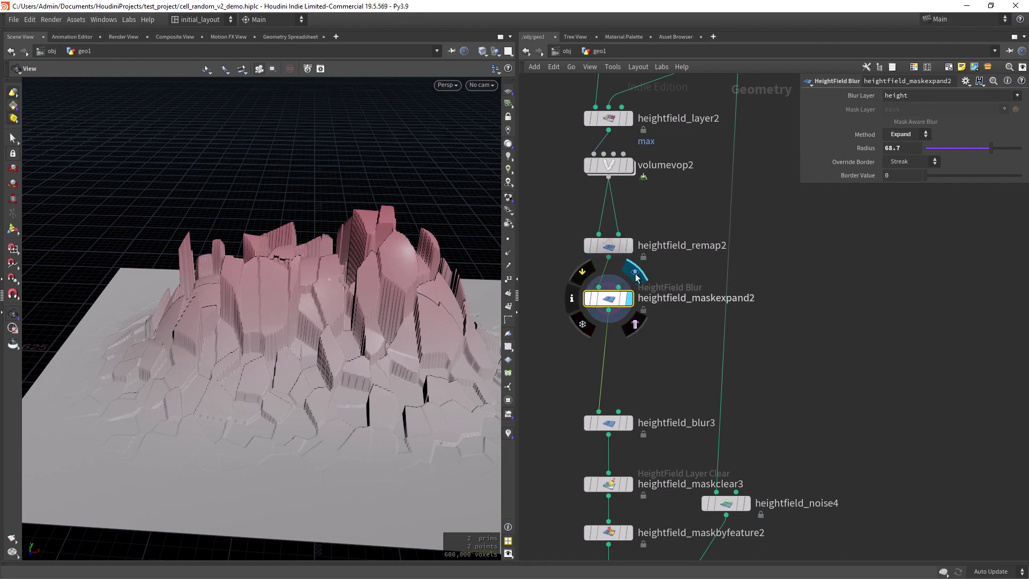
left_click(629, 299)
left_click_drag(375, 388, 428, 349)
Set the Radius of heightfield_maskexpand2 to 68.7.
mouse_move(610, 301)
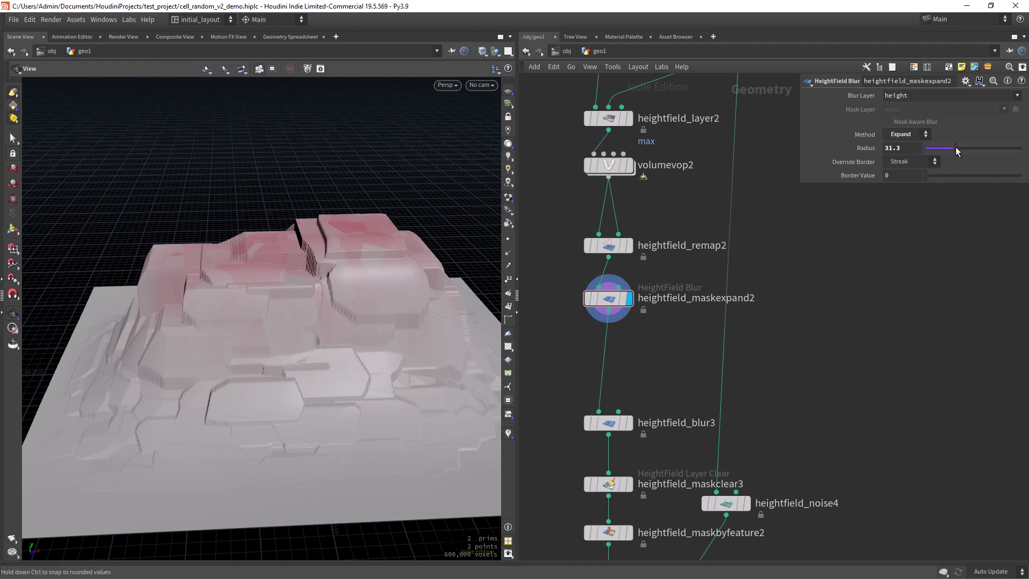
left_click_drag(958, 151, 991, 149)
scroll(654, 338, "up", 3)
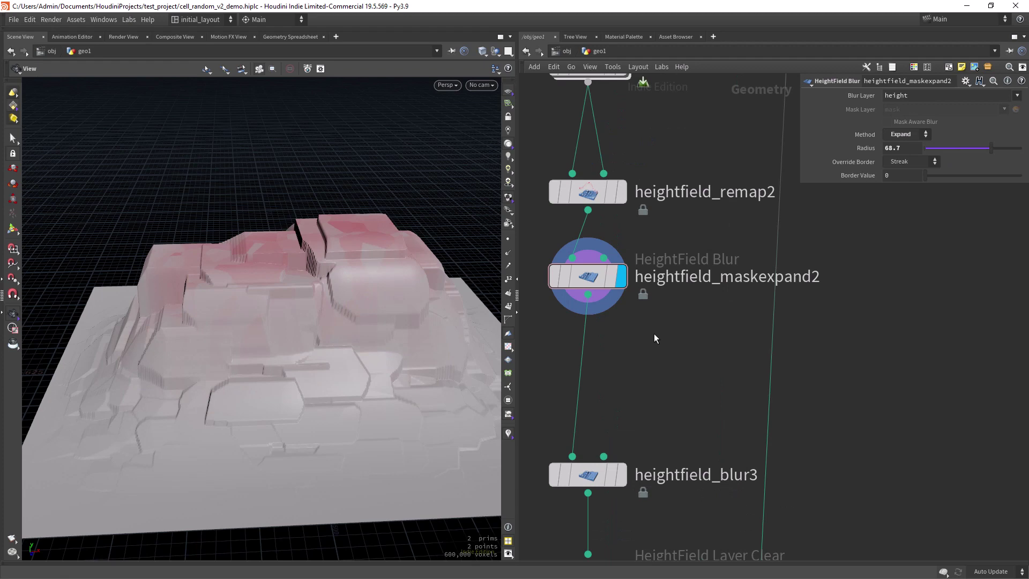
scroll(670, 321, "down", 3)
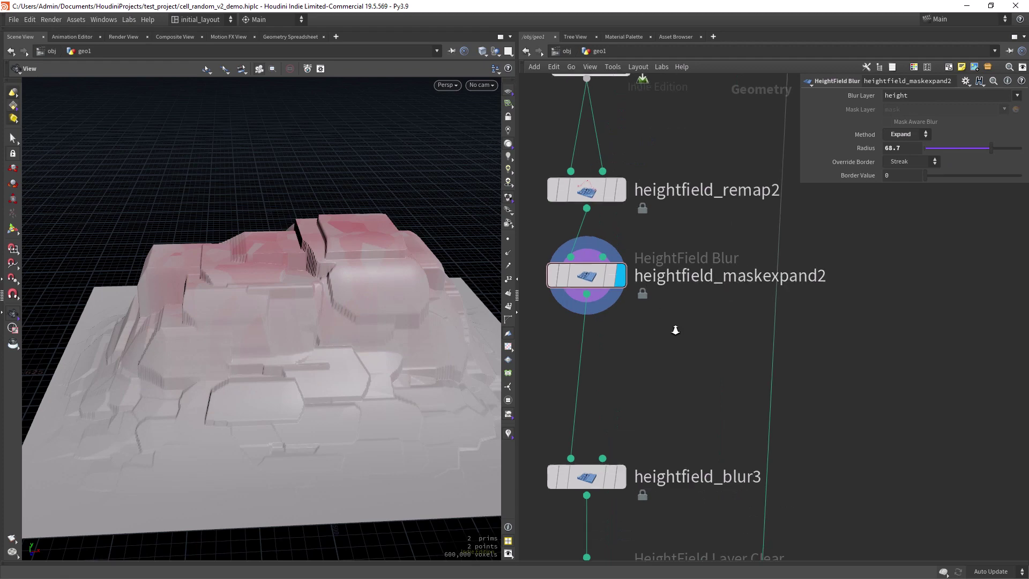
Display heightfield_blur3 to inspect the smoothed terrain, followed by heightfield_maskclear3.
left_click_drag(382, 365, 414, 344)
middle_click_drag(651, 382, 678, 263)
left_click(642, 344)
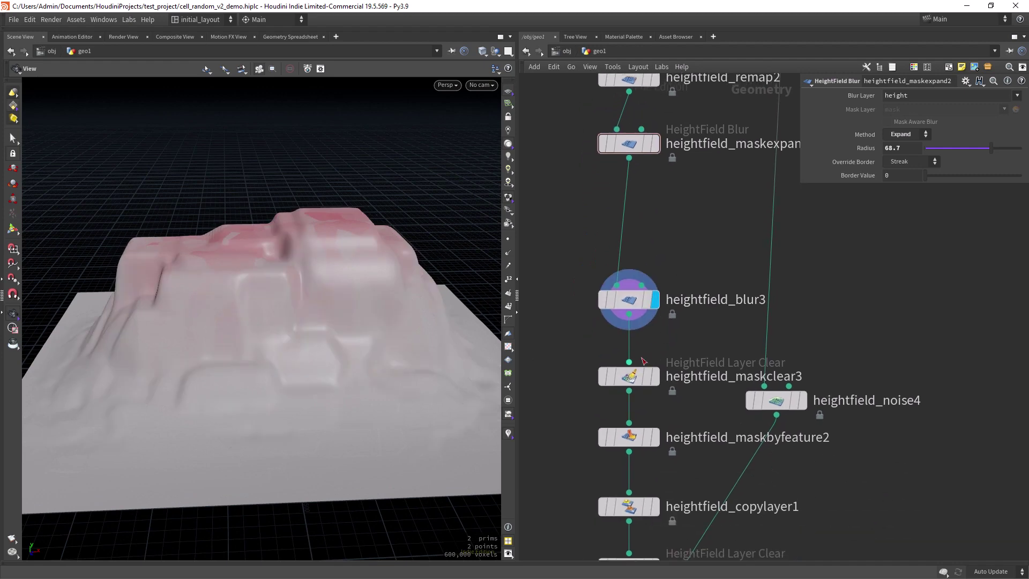
mouse_move(662, 346)
key("r")
middle_click_drag(687, 399, 692, 340)
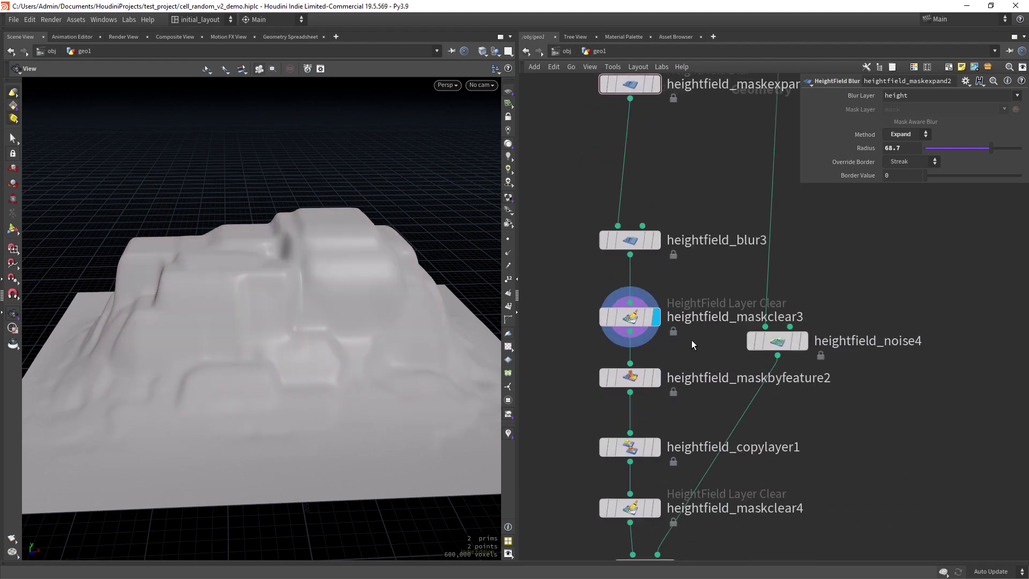
Display heightfield_maskbyfeature2 and heightfield_copylayer1, and check the copied mask's slope_mask destination.
scroll(696, 343, "down", 1)
middle_click_drag(693, 383, 700, 302)
scroll(672, 359, "up", 1)
left_click(659, 287)
left_click(670, 320)
left_click(647, 332)
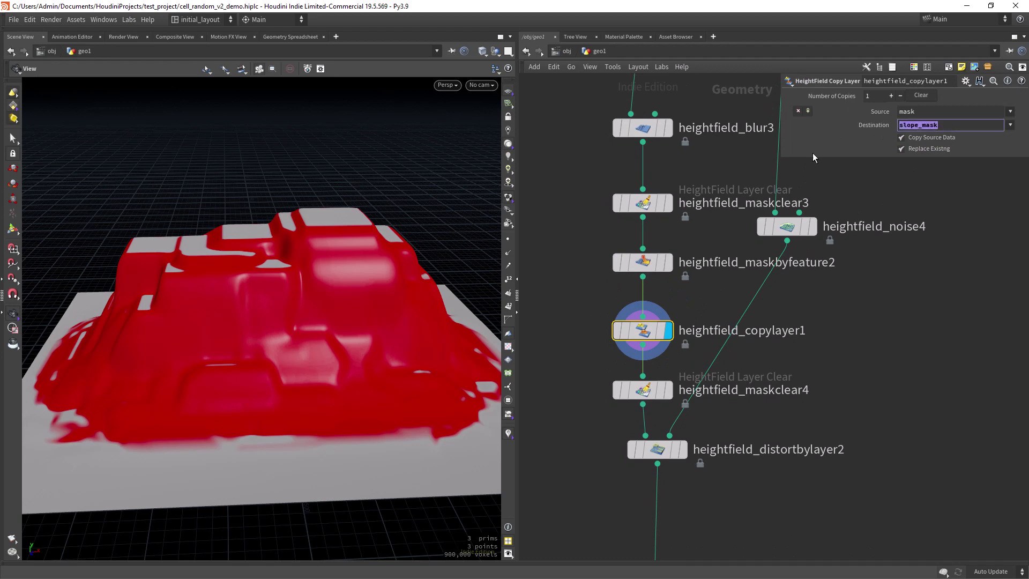
Display heightfield_maskclear4 to inspect the terrain with the mask cleared.
middle_click_drag(767, 374, 762, 332)
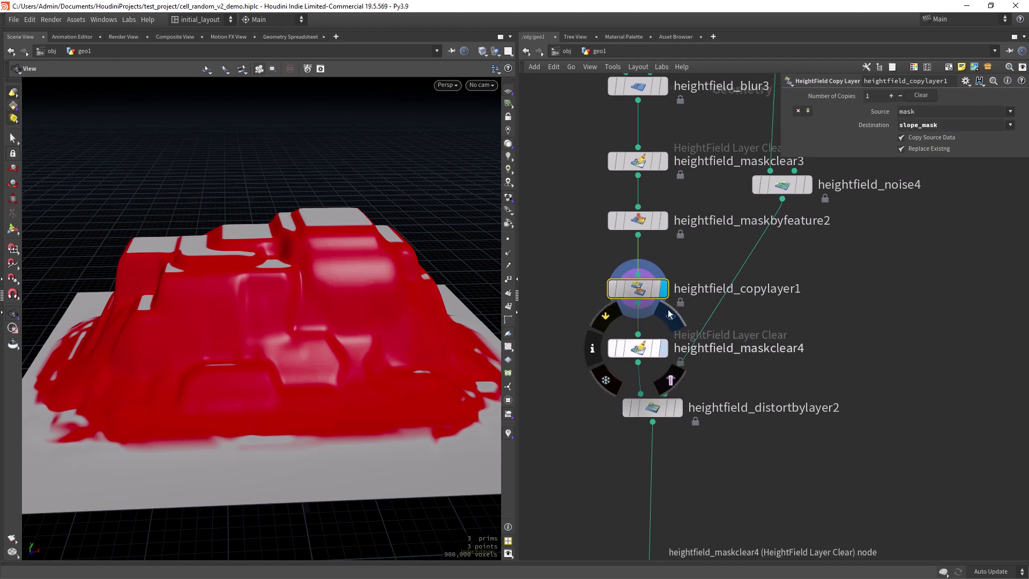
key("r")
middle_click_drag(751, 378, 697, 384)
Display heightfield_noise4 and examine its noise settings and the resulting terrain shape.
middle_click_drag(823, 277, 761, 388)
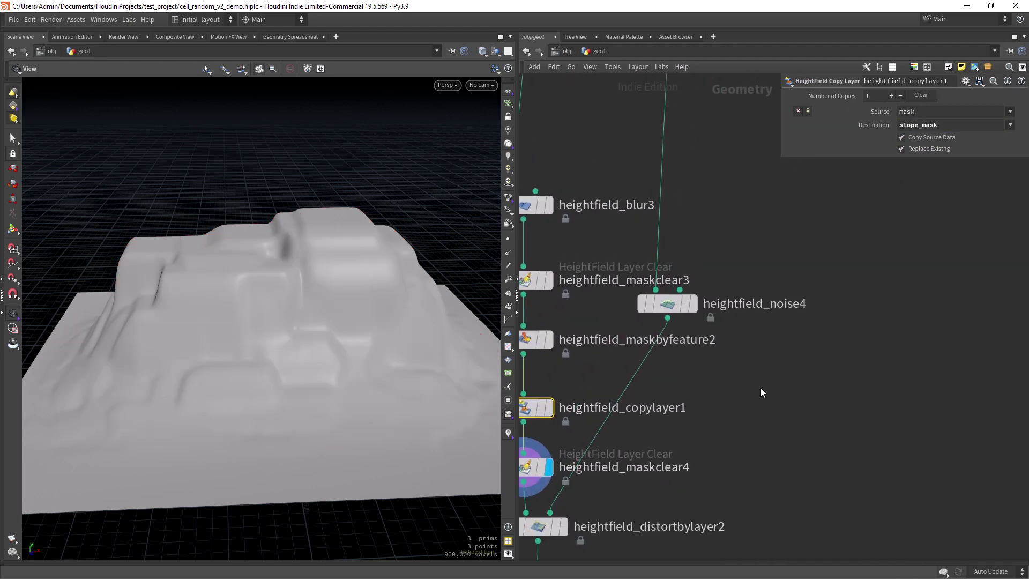
scroll(761, 387, "down", 2)
left_click(716, 309)
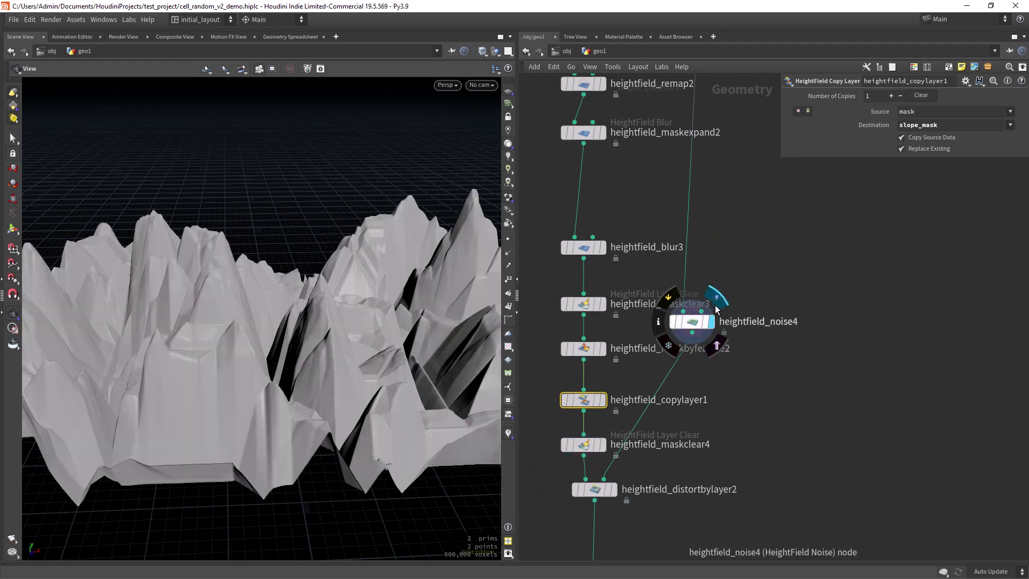
left_click(693, 321)
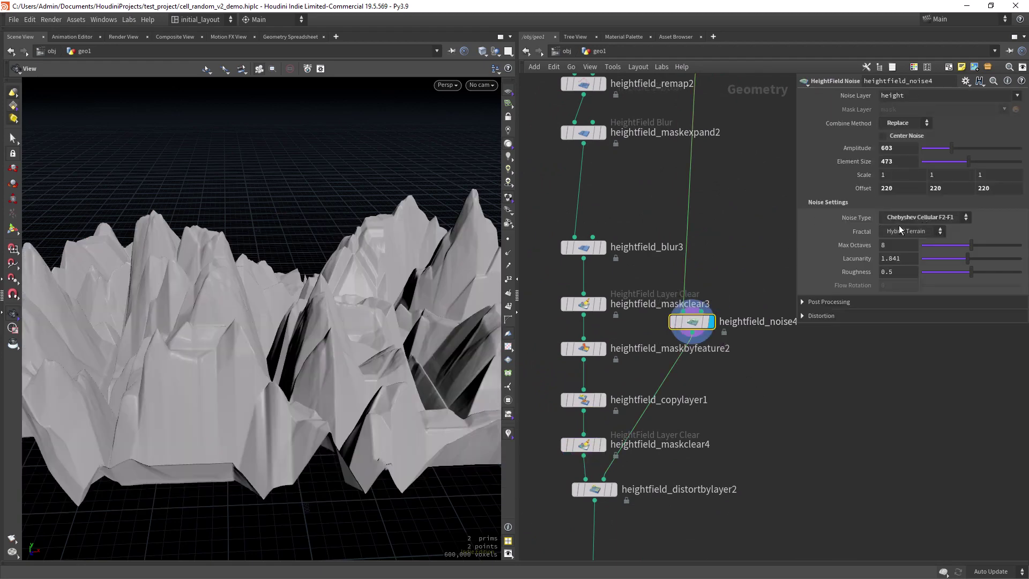
mouse_move(300, 332)
left_mouse_down()
mouse_move(271, 340)
mouse_move(283, 330)
left_mouse_up()
middle_click_drag(680, 448, 677, 381)
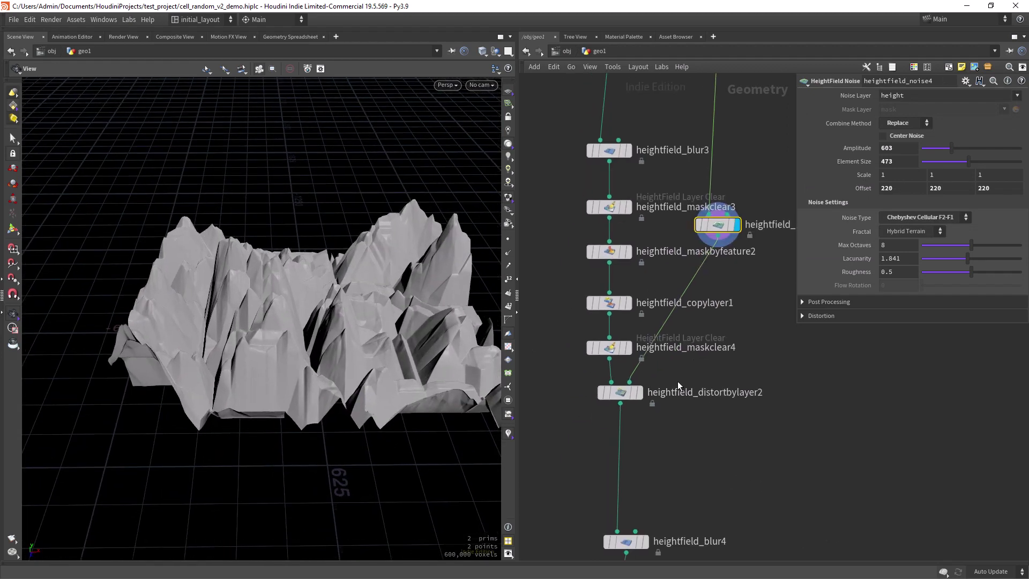
Display heightfield_distortbylayer2 and examine the cliff terrain distorted by the noise layer from a lower angle.
scroll(634, 413, "up", 2)
left_click_drag(611, 392, 606, 421)
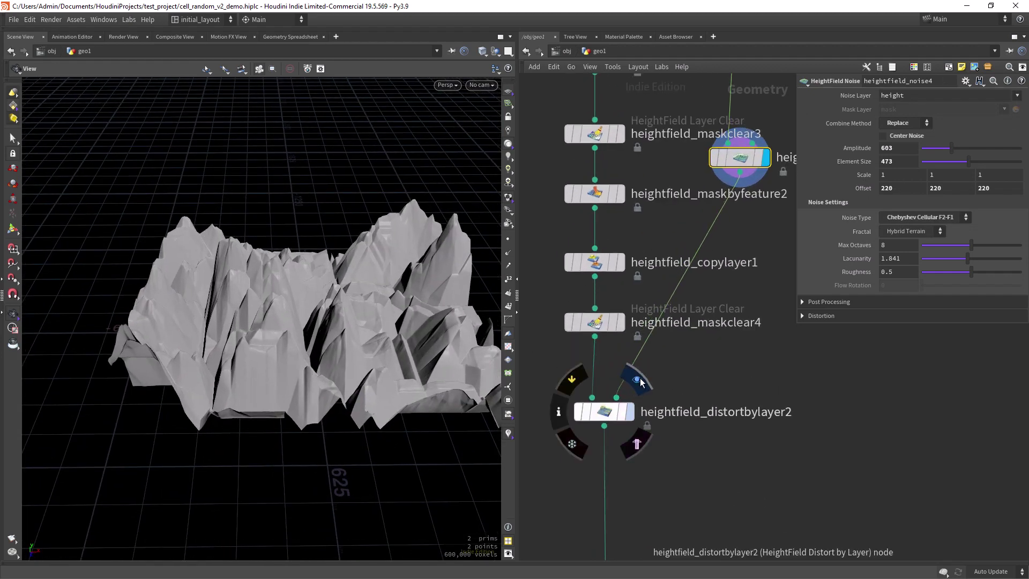
left_click(632, 380)
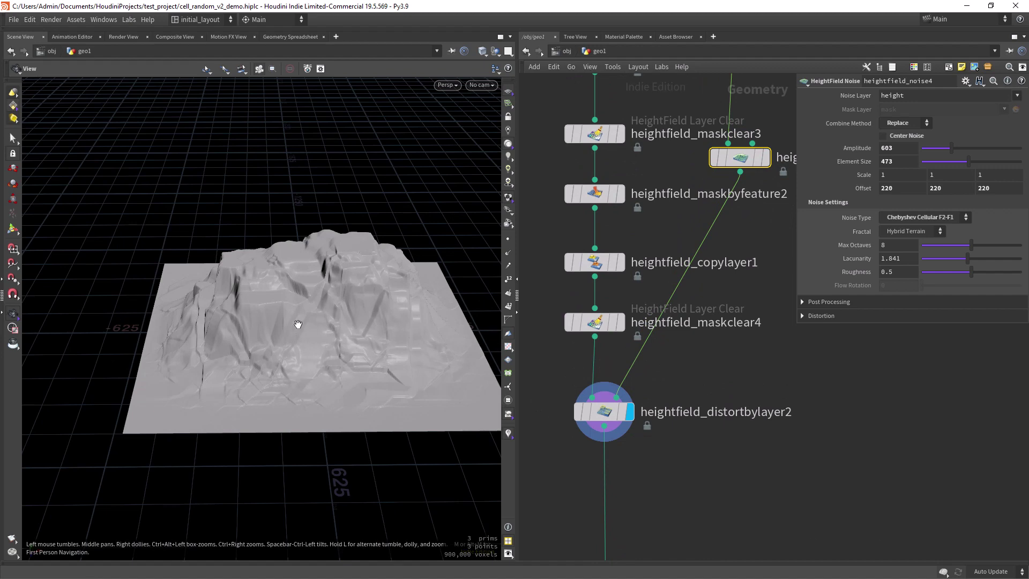
left_click_drag(298, 324, 440, 315)
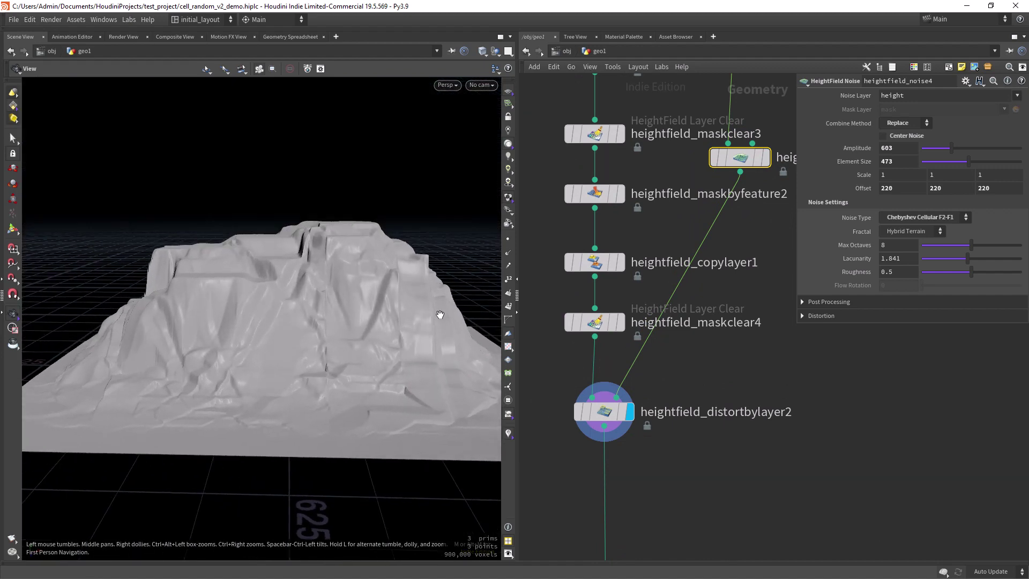
Toggle the bypass of heightfield_distortbylayer2 on and off to compare the terrain with and without the distortion.
mouse_move(580, 416)
left_click(578, 377)
left_click(575, 379)
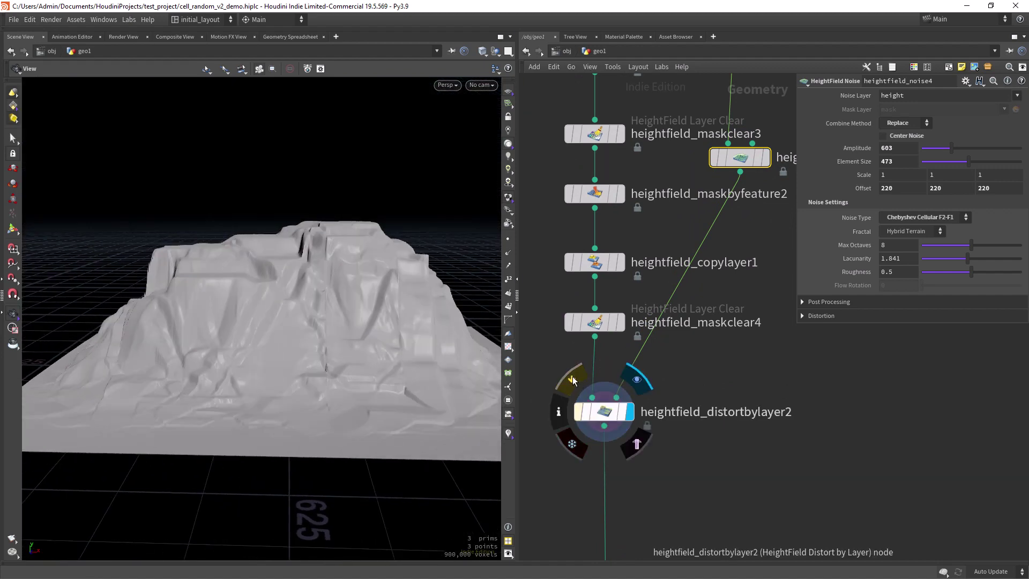
left_click(572, 377)
left_click(569, 375)
mouse_move(386, 349)
left_mouse_down()
mouse_move(368, 333)
mouse_move(390, 365)
left_mouse_up()
Display heightfield_blur4 and inspect the smoothed cliff faces.
middle_click_drag(546, 505, 550, 298)
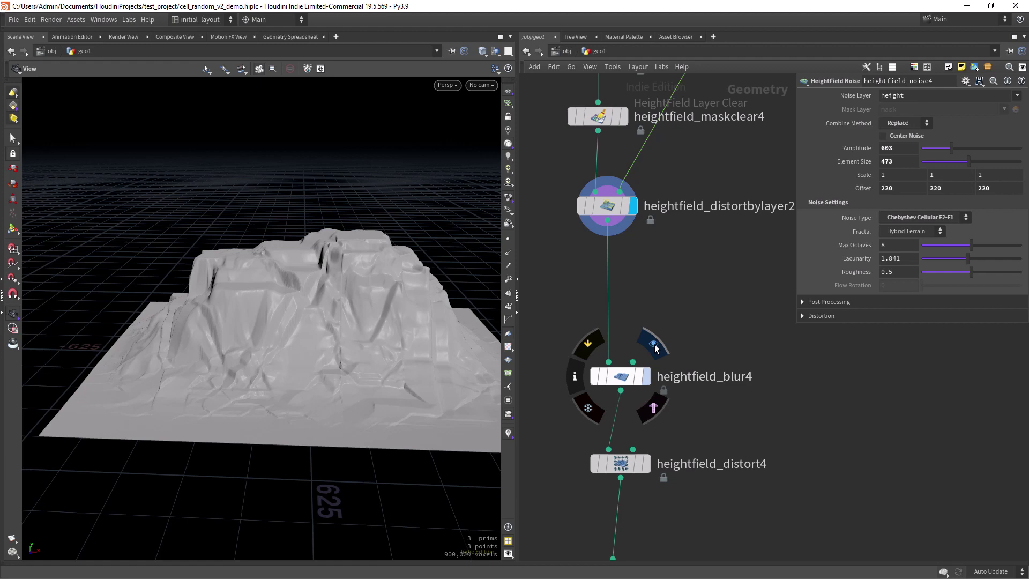
left_click(633, 339)
left_click_drag(368, 345, 406, 341)
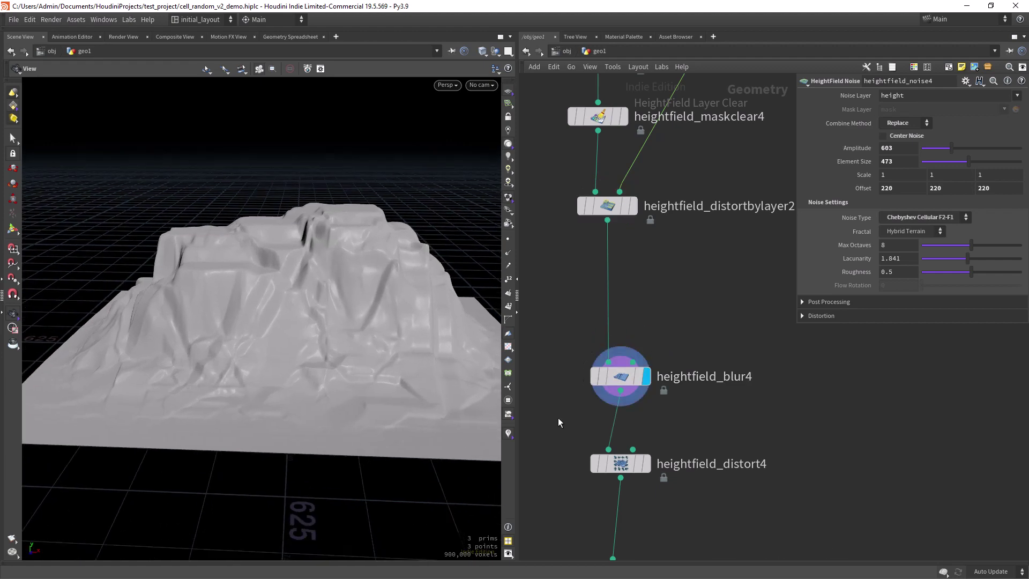
Display heightfield_distort4 and open its noise distortion parameters.
middle_click_drag(558, 417, 562, 316)
left_click(649, 351)
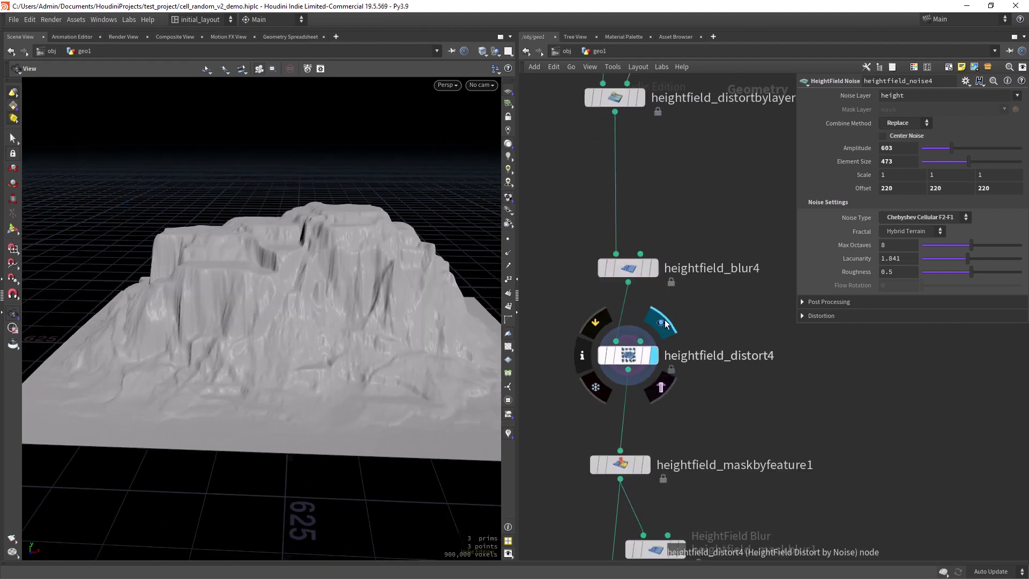
left_click(631, 356)
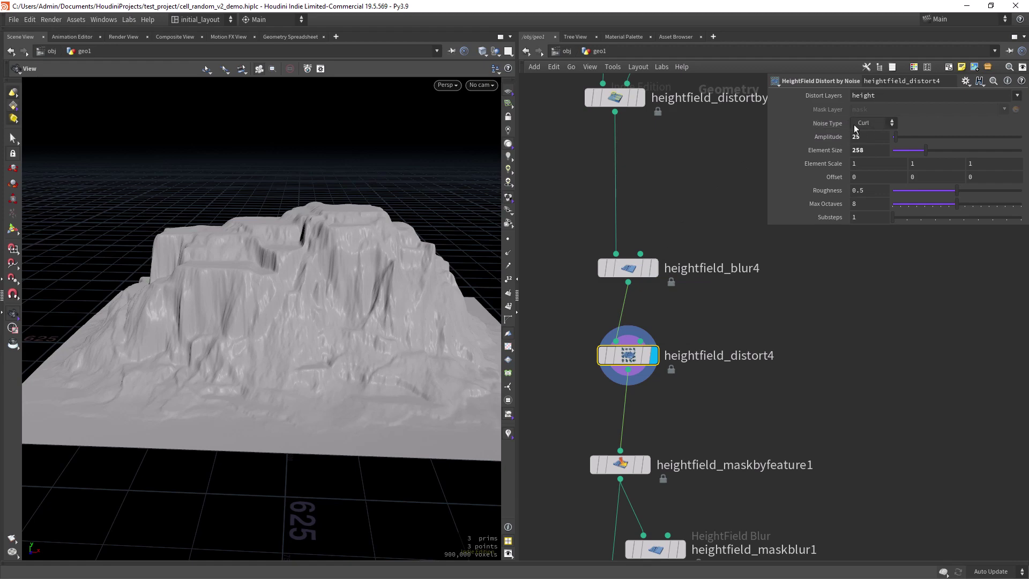
Display heightfield_maskbyfeature1 and examine its slope and height mask settings and the masked area on the cliff.
middle_click_drag(683, 362, 671, 248)
middle_click_drag(666, 305, 645, 251)
scroll(658, 258, "up", 2)
left_click(631, 285)
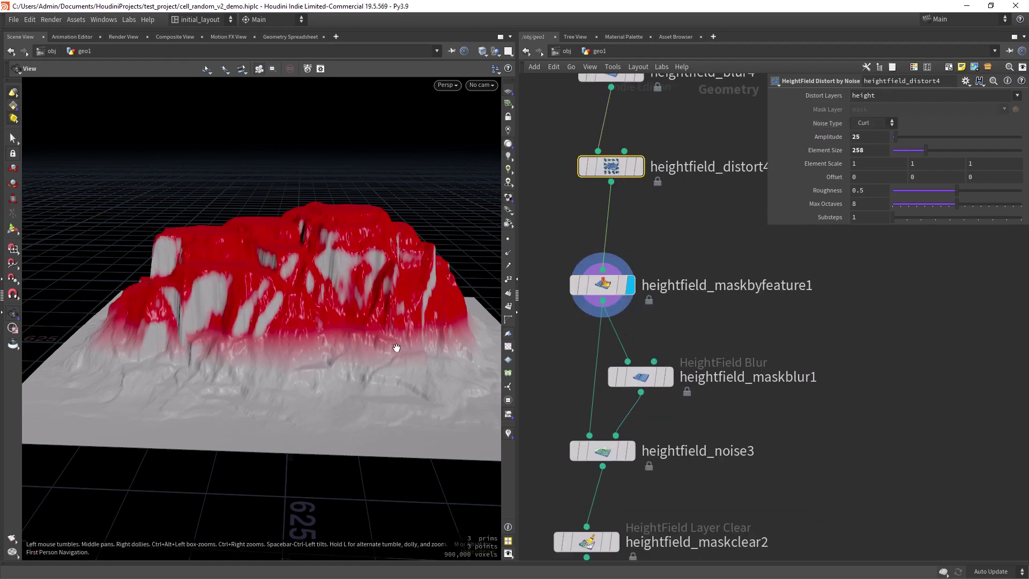
left_click_drag(357, 316, 339, 328)
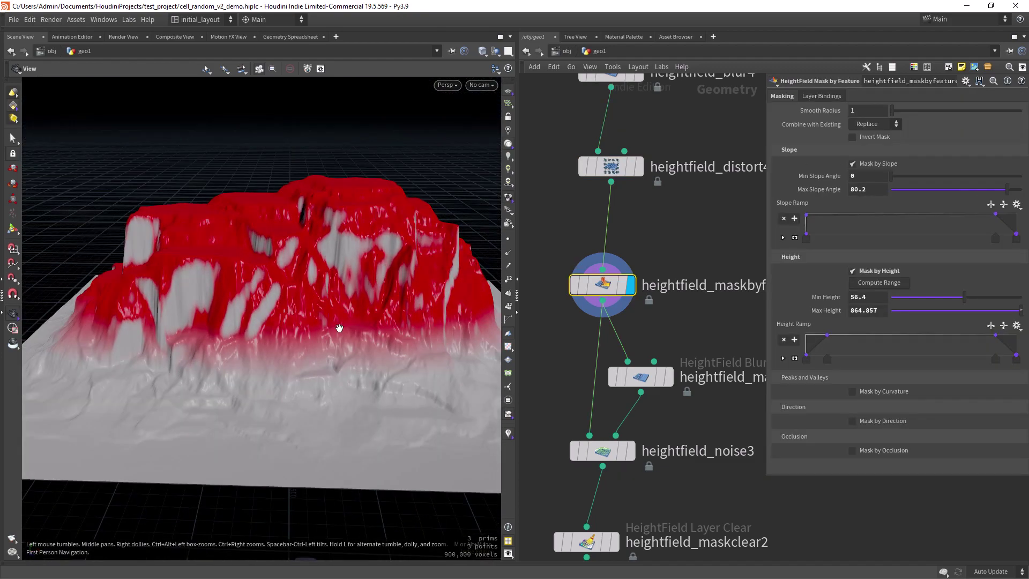
left_click_drag(363, 296, 254, 265)
Display heightfield_noise3 and compare its terrain with the output of heightfield_maskblur1.
middle_click_drag(550, 348, 542, 241)
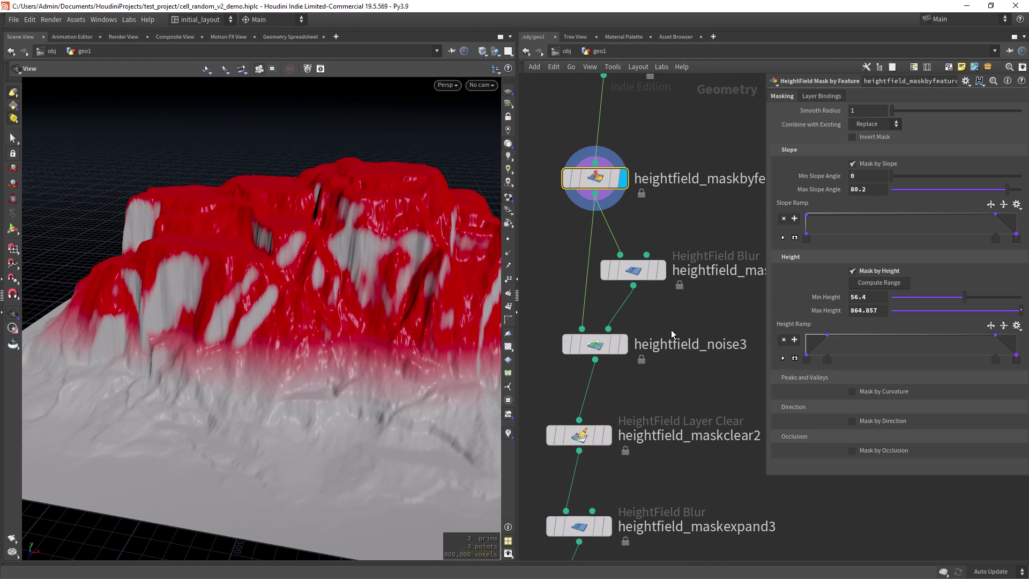
mouse_move(600, 347)
left_click(629, 310)
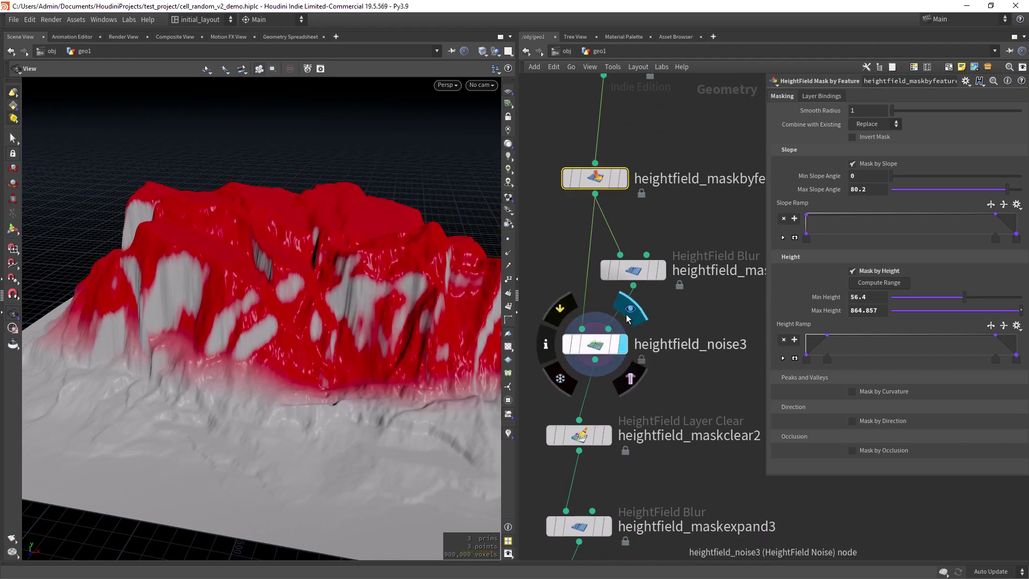
scroll(388, 335, "down", 5)
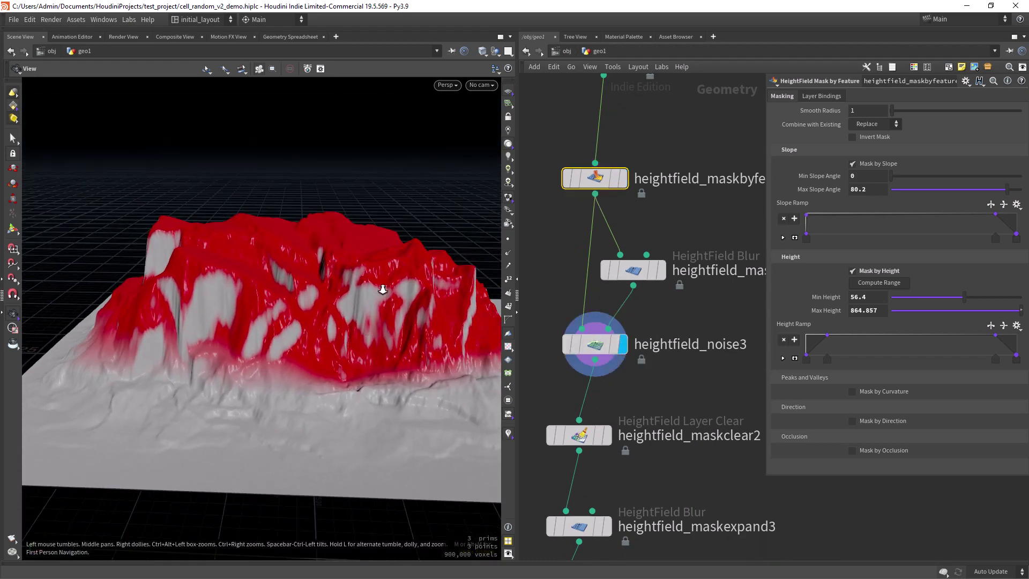
scroll(404, 303, "up", 3)
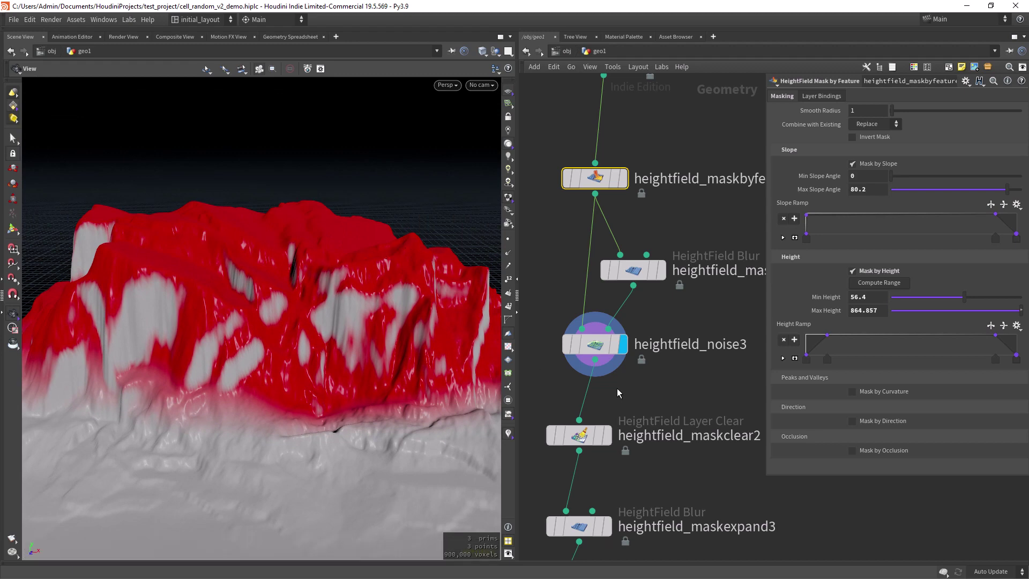
left_click(667, 237)
left_click(620, 343)
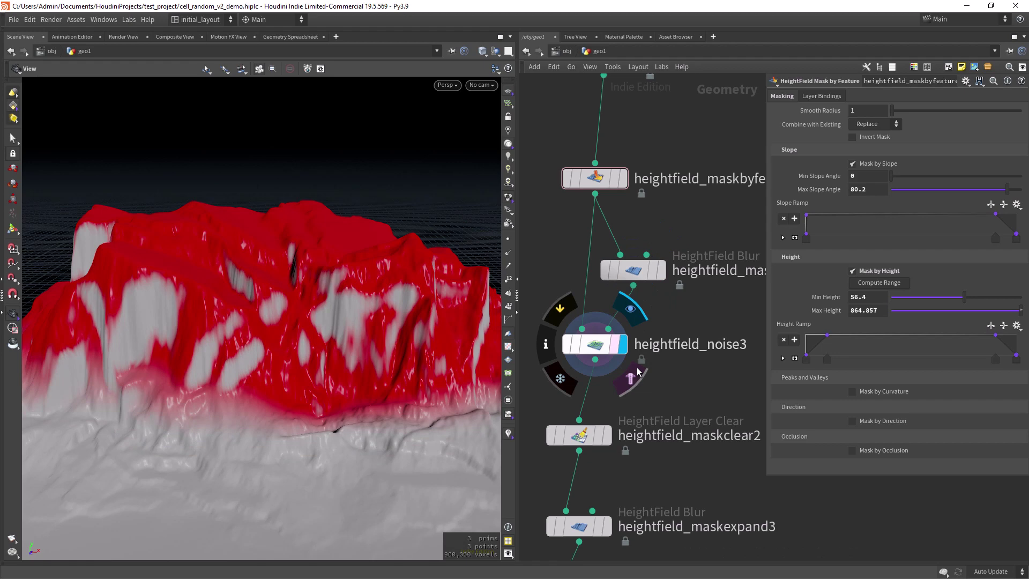
Enlarge the network area and display heightfield_maskclear2 to view the terrain without its mask.
middle_click_drag(639, 395, 652, 269)
left_click_drag(517, 352, 437, 352)
middle_click_drag(525, 348, 495, 266)
mouse_move(613, 331)
left_click(621, 298)
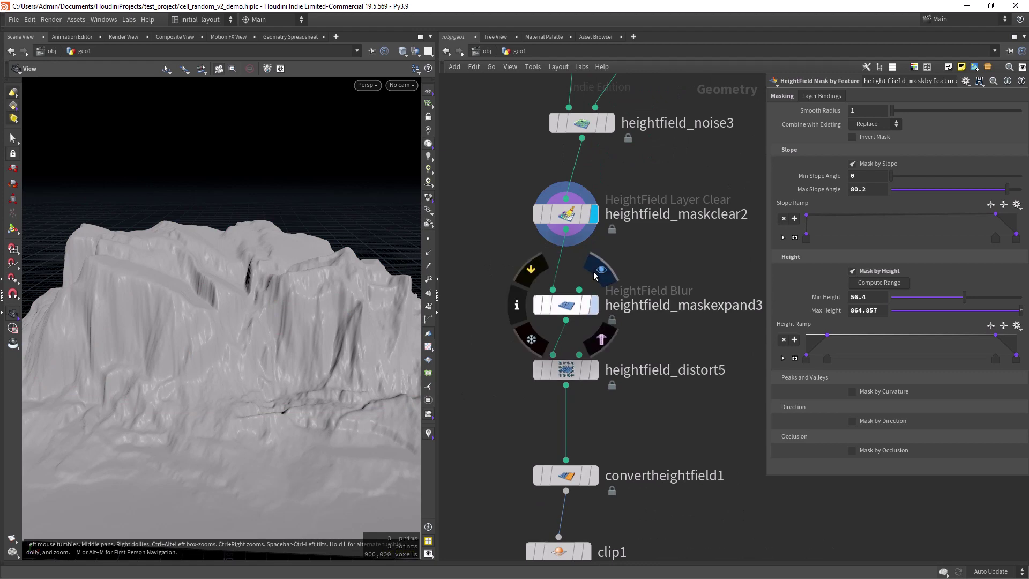
Display heightfield_maskexpand3, open its blur parameters and examine the expanded terrain from several angles.
left_click(593, 275)
left_click(568, 306)
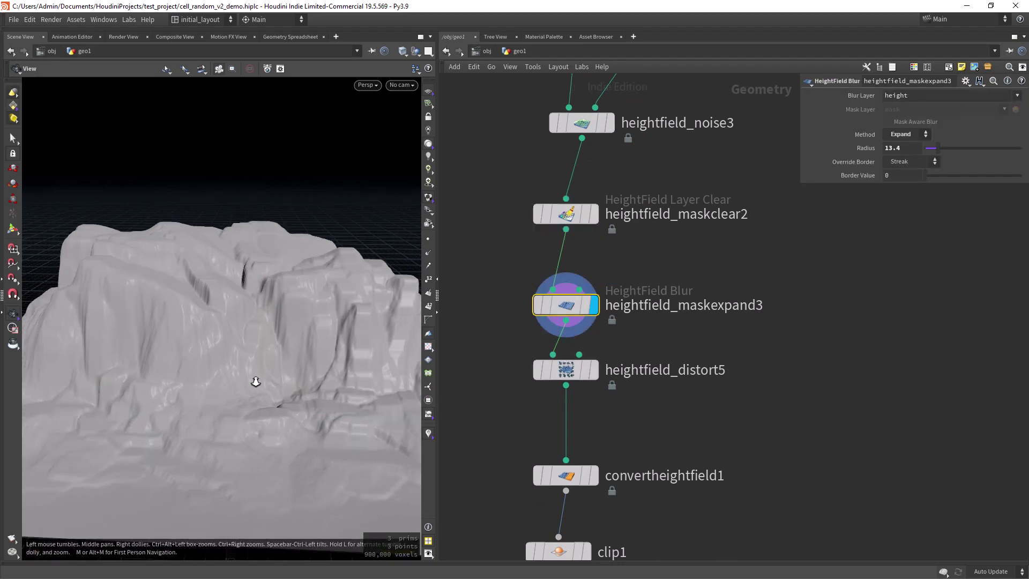
left_click_drag(283, 356, 305, 315)
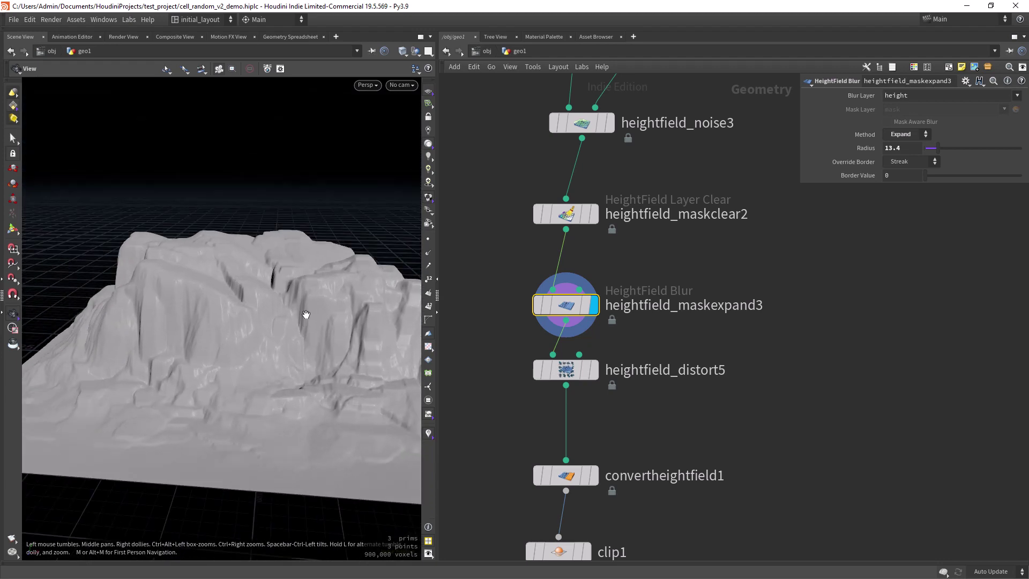
left_click_drag(235, 306, 296, 298)
right_click_drag(296, 298, 306, 300)
Display heightfield_distort5 to inspect the final noise distortion on the terrain.
middle_click_drag(465, 397, 508, 380)
mouse_move(628, 360)
left_click(643, 317)
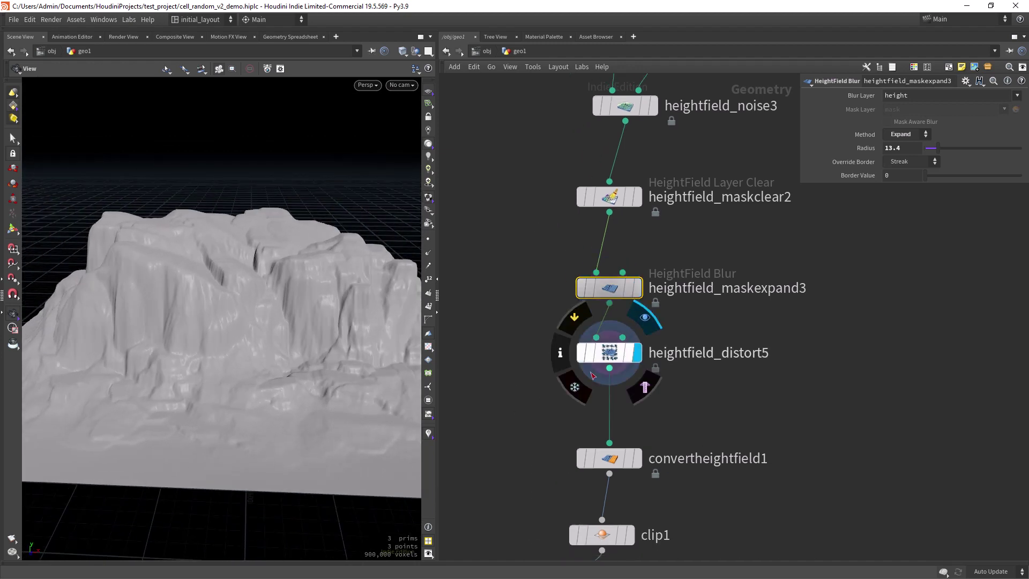
Display convertheightfield1 and inspect the terrain converted to polygons.
middle_click_drag(567, 415, 560, 347)
left_click(644, 423)
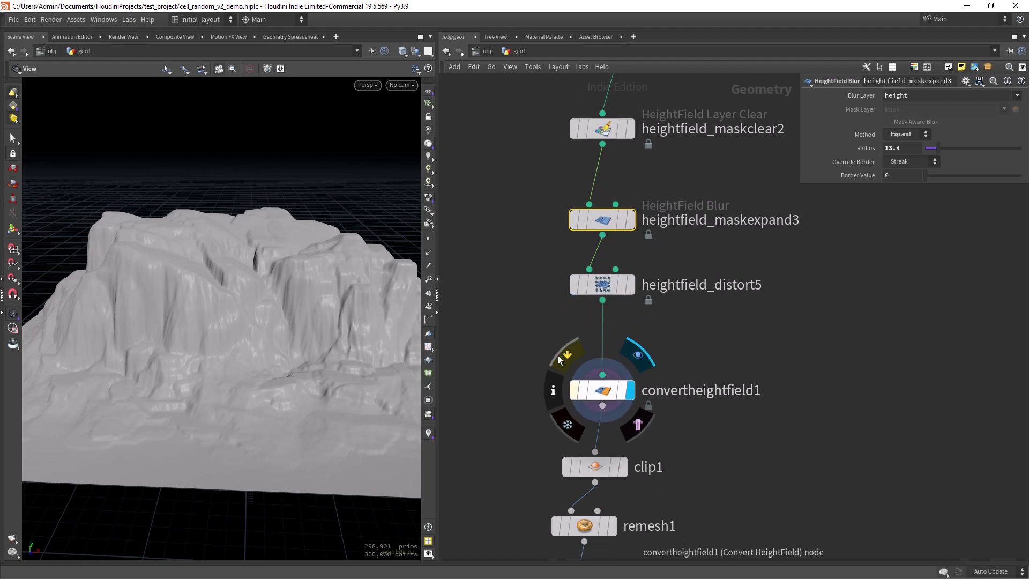
left_click_drag(322, 384, 338, 390)
middle_click_drag(338, 390, 303, 370)
right_click_drag(304, 370, 333, 376)
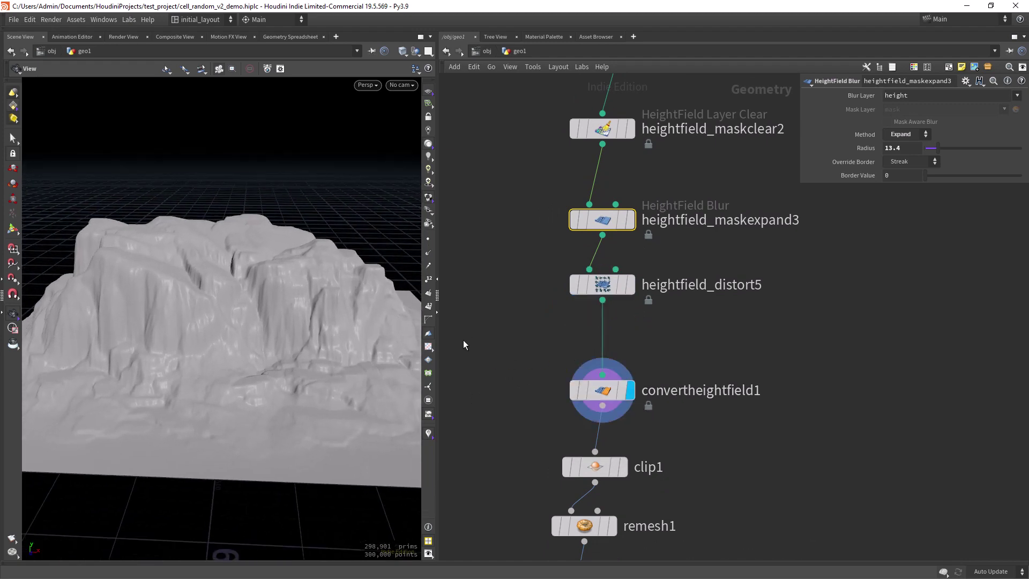
Display clip1 and enlarge the 3D viewport to inspect the cliff with its flat base clipped away.
middle_click_drag(506, 399, 511, 280)
mouse_move(629, 341)
left_click(635, 313)
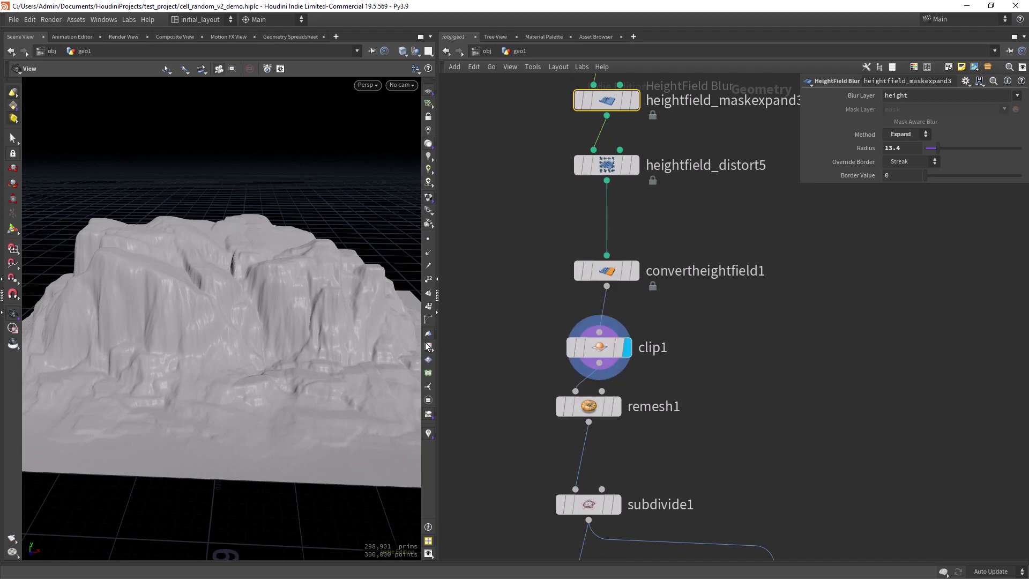
right_click_drag(292, 356, 241, 354)
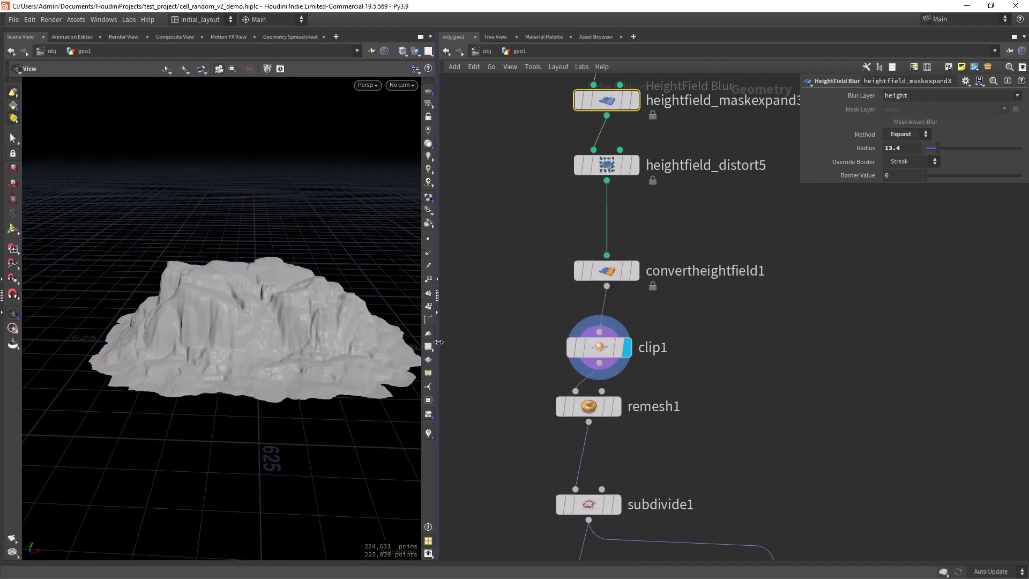
left_click_drag(439, 342, 536, 342)
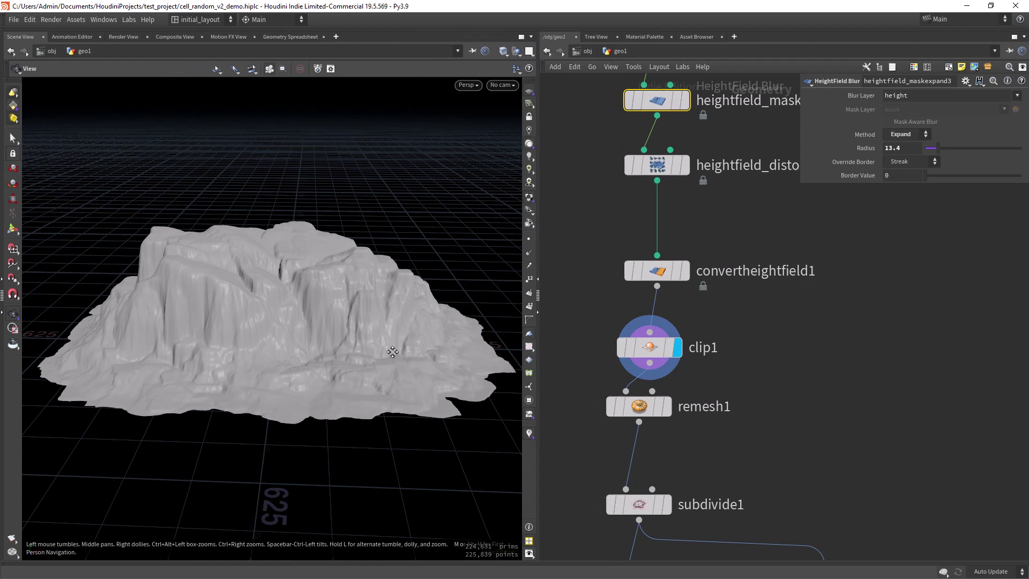
middle_click_drag(393, 351, 379, 337)
Display remesh1 and turn on the wireframe overlay to examine its triangulated mesh up close.
middle_click_drag(578, 327, 584, 248)
mouse_move(672, 325)
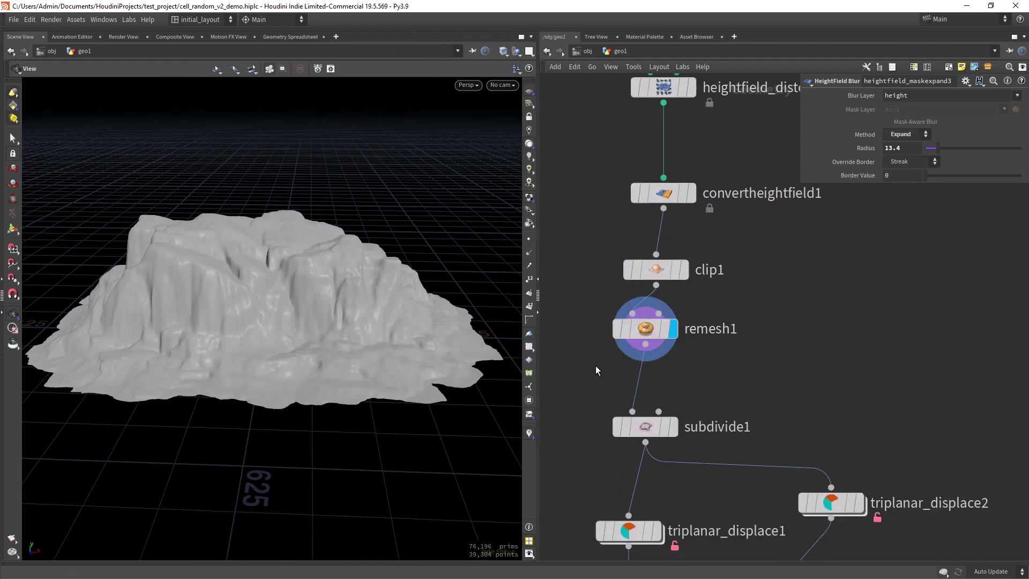
mouse_move(378, 343)
right_mouse_down()
mouse_move(370, 322)
mouse_move(420, 275)
right_mouse_up()
key("shift+w")
right_click_drag(372, 308, 361, 342)
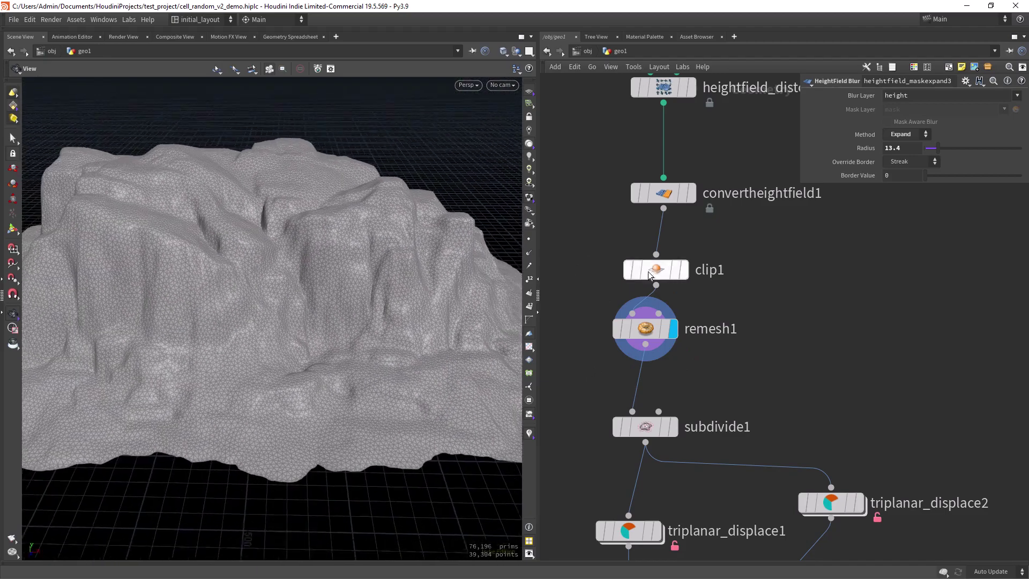
Compare the wireframe of clip1 with that of remesh1, ending with remesh1 displayed.
left_click(683, 270)
scroll(418, 267, "up", 5)
right_click_drag(418, 267, 394, 314)
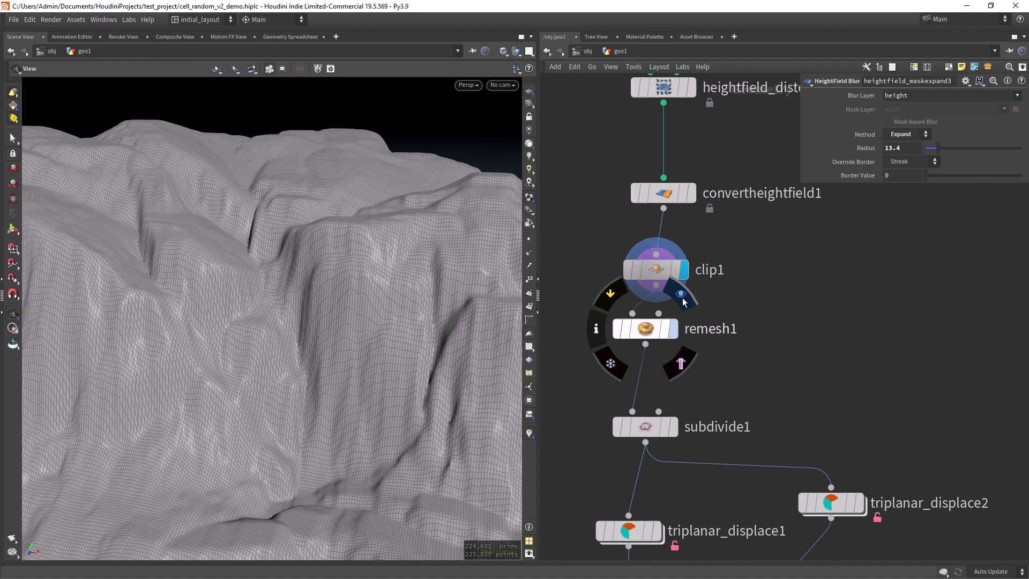
left_click(672, 328)
right_click_drag(423, 356, 370, 372)
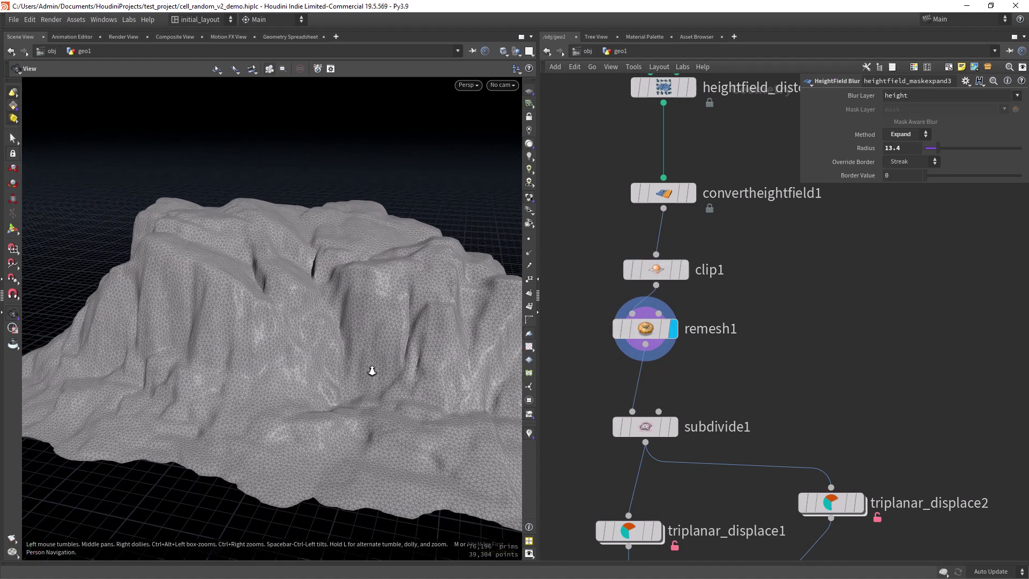
Bypass subdivide1, display triplanar_displace1 and turn off the wireframe overlay to view its shaded result.
middle_click_drag(603, 460, 600, 274)
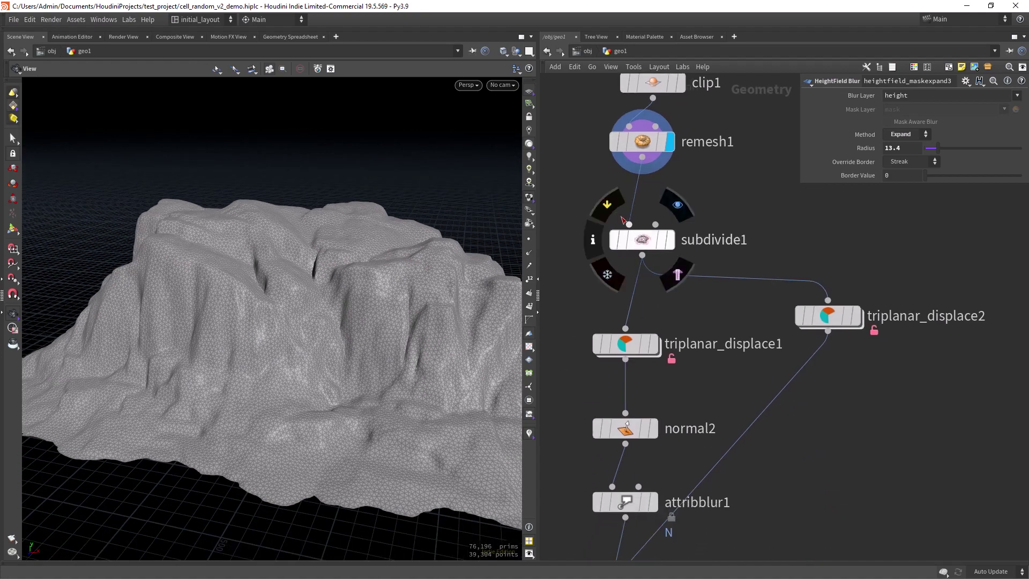
left_click(619, 241)
middle_click_drag(635, 343, 633, 279)
left_click(659, 251)
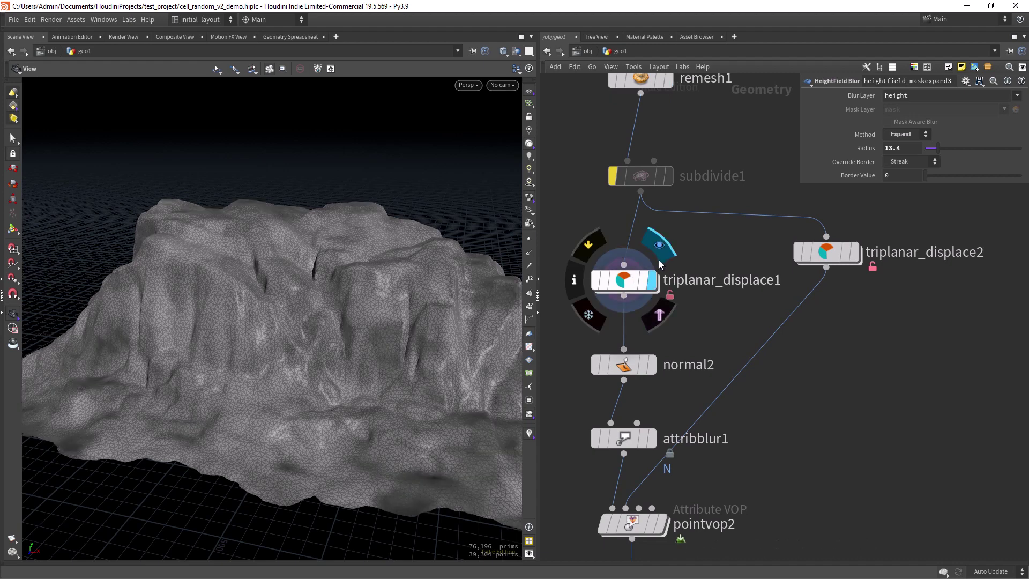
right_click_drag(338, 356, 384, 326)
middle_click_drag(384, 326, 377, 323)
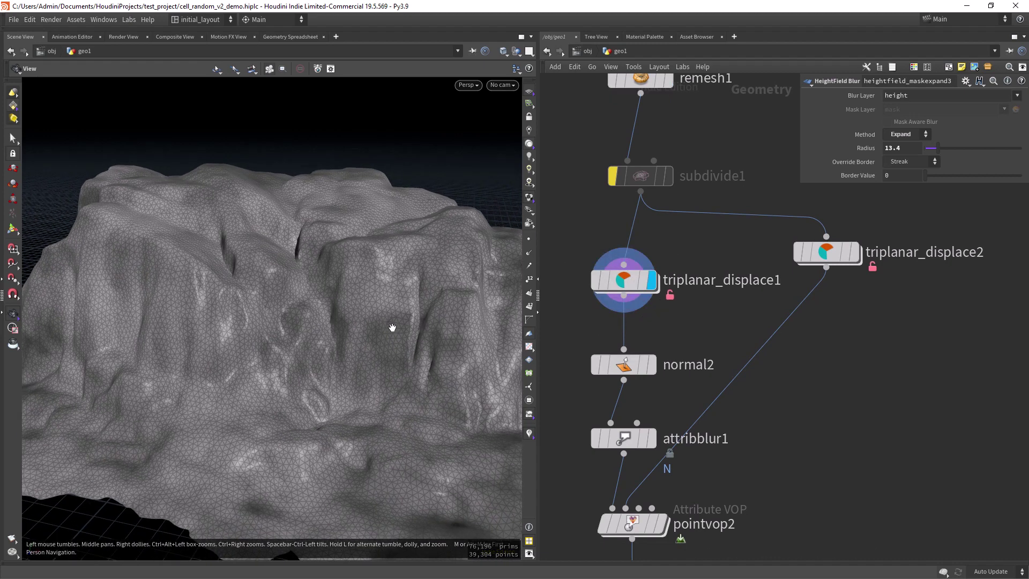
key("shift+w")
mouse_move(394, 319)
left_mouse_down()
mouse_move(412, 329)
mouse_move(388, 313)
mouse_move(404, 322)
left_mouse_up()
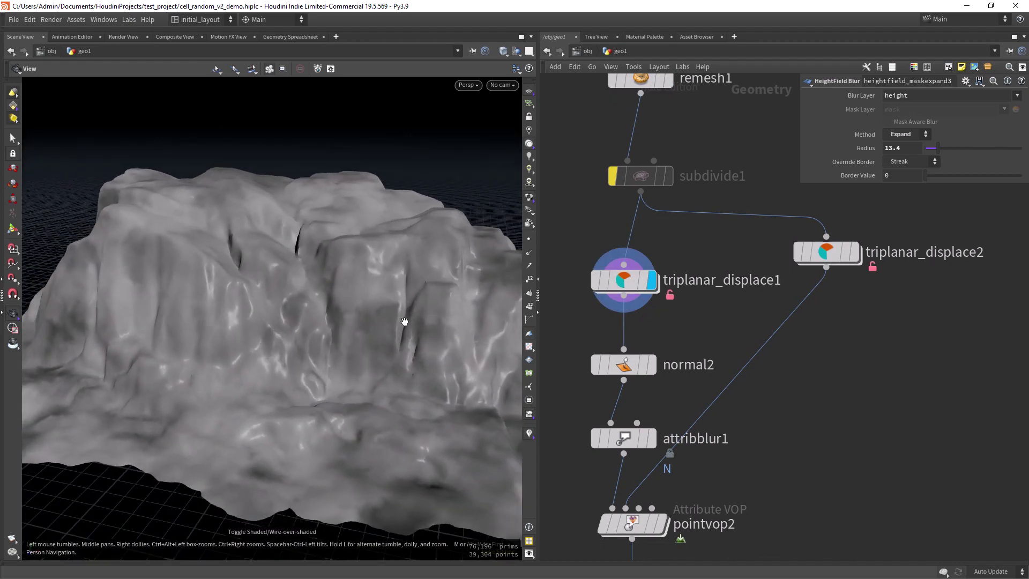
Display triplanar_displace2 and review the downstream nodes from attribblur1 and pointvop2 to normal1.
mouse_move(843, 253)
left_click(861, 227)
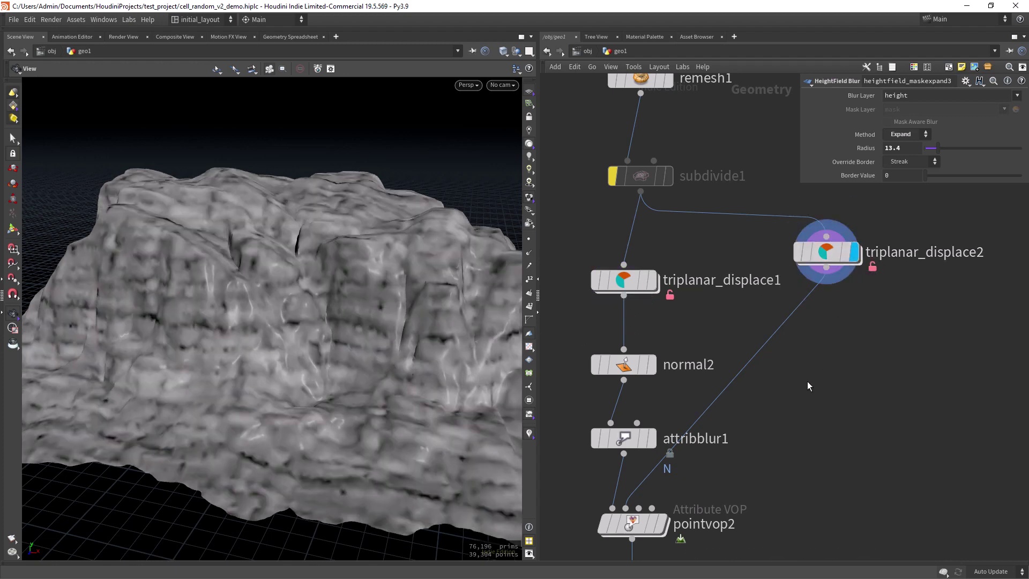
middle_click_drag(821, 369, 830, 334)
right_click_drag(830, 334, 811, 364)
middle_click_drag(811, 363, 809, 360)
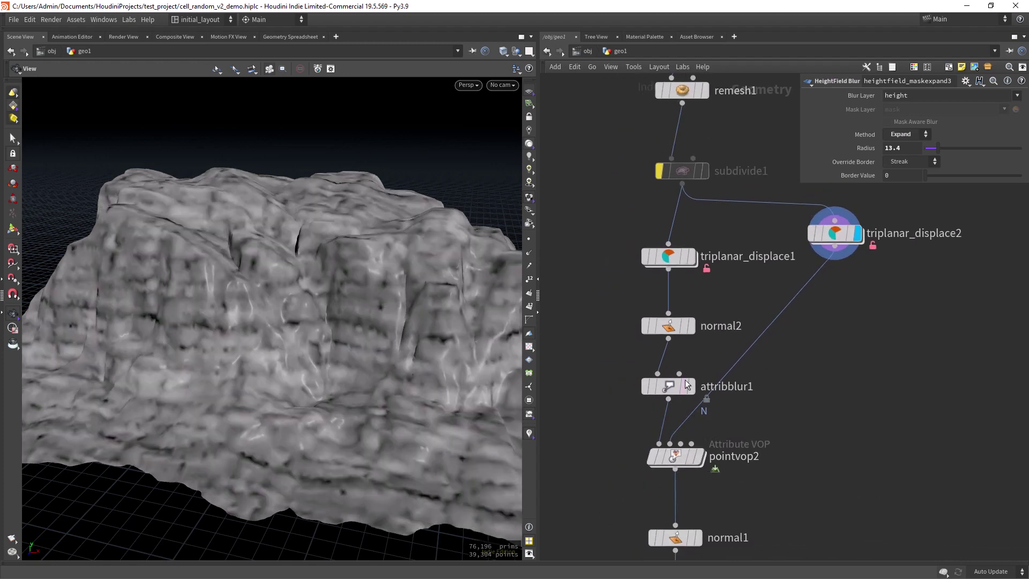
middle_click_drag(758, 498, 755, 457)
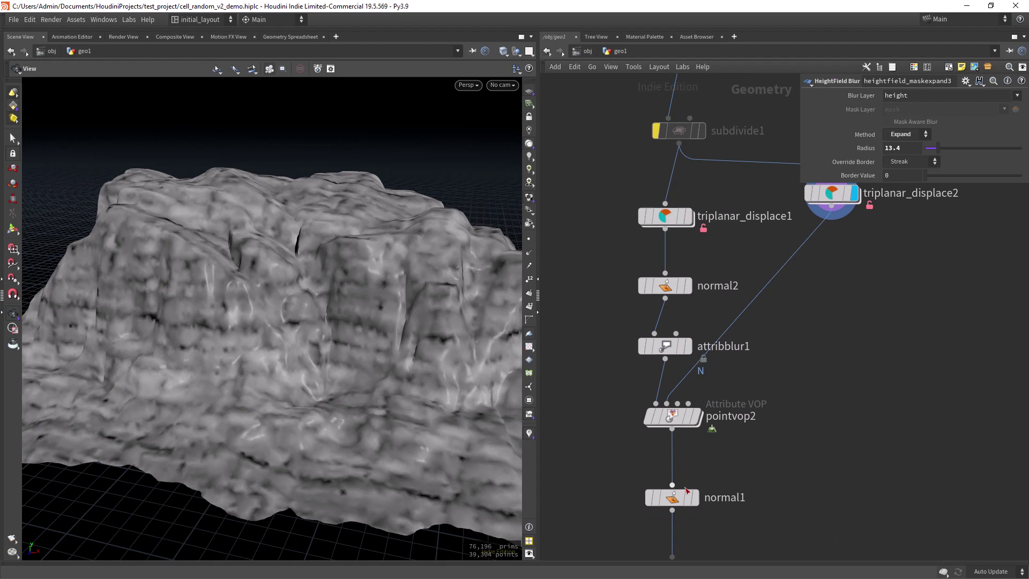
Display normal1, re-enable subdivide1 and inspect the cliff's displaced rock detail up close and from several angles.
left_click(700, 470)
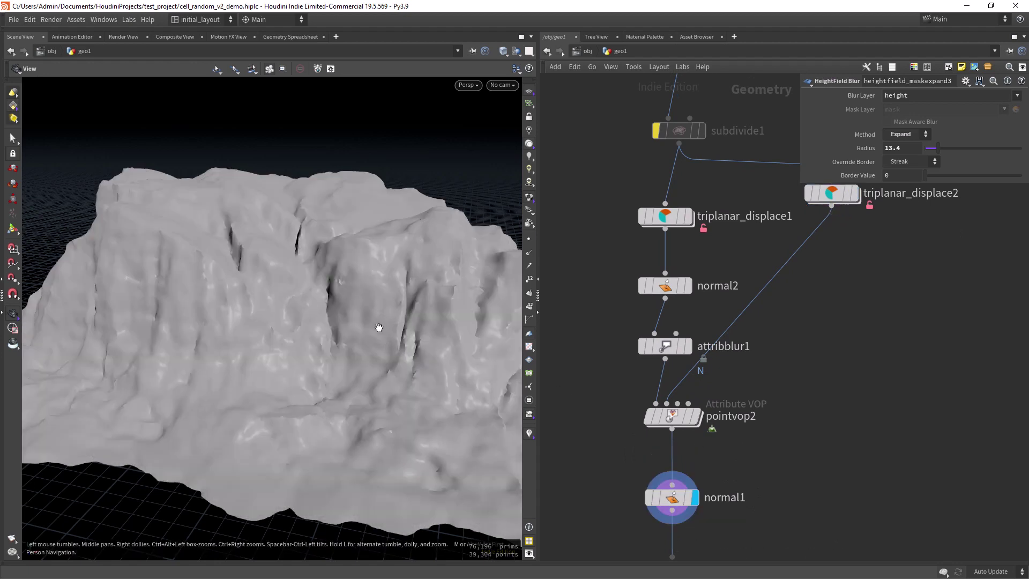
scroll(379, 328, "down", 1)
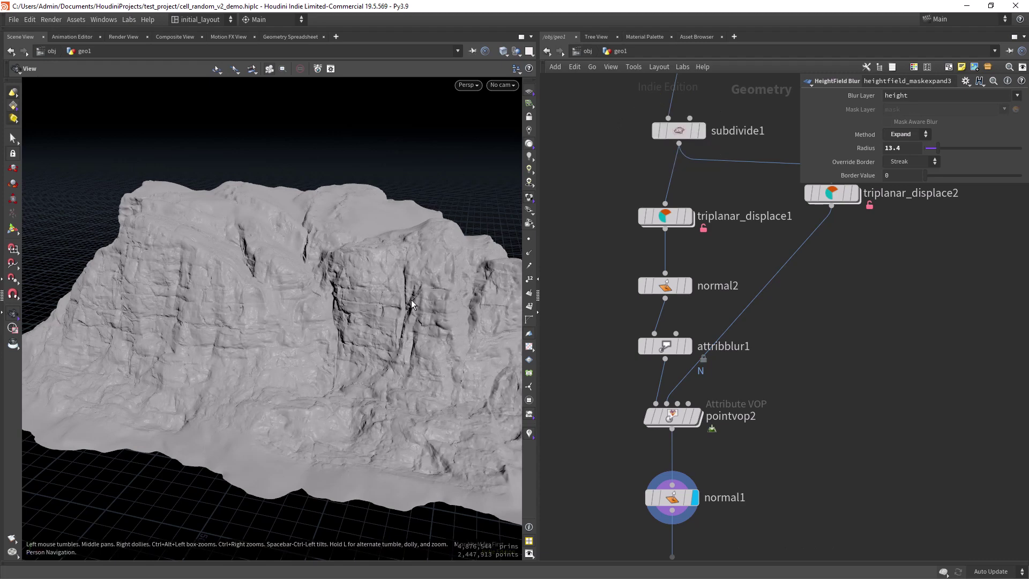
right_click_drag(271, 315, 235, 300)
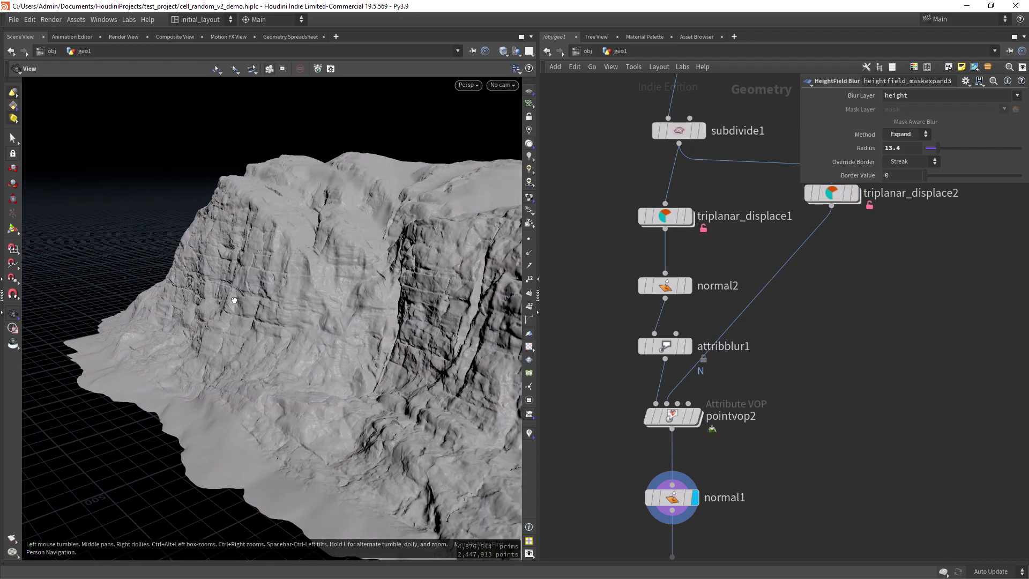
left_click_drag(234, 300, 312, 291)
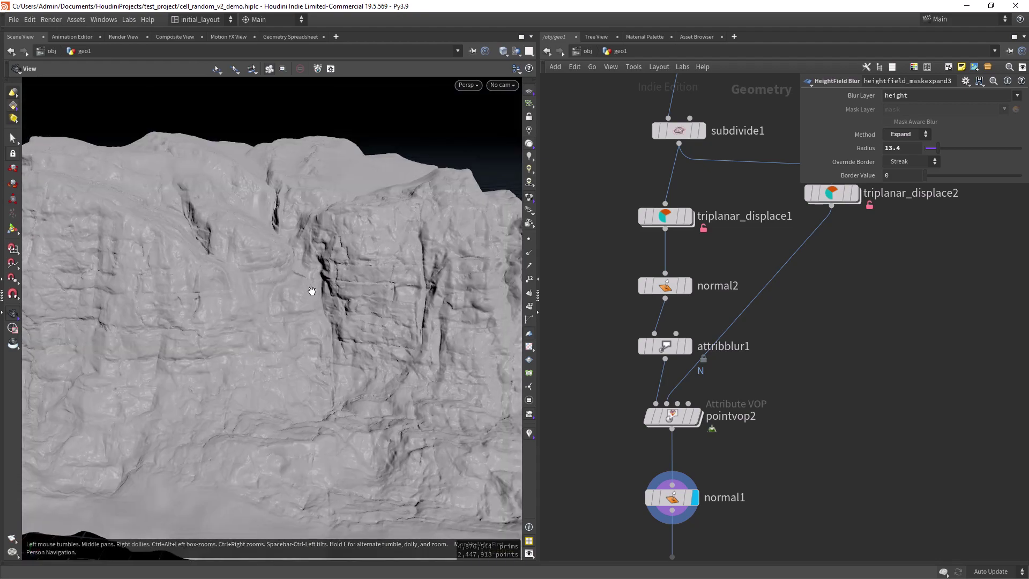
right_click_drag(312, 291, 268, 295)
left_click_drag(268, 295, 210, 259)
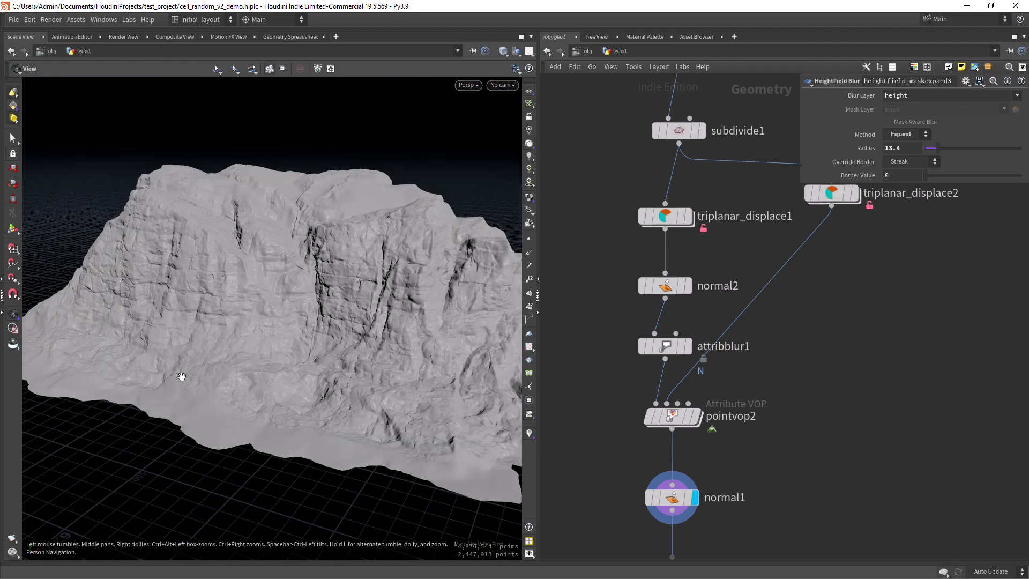
left_click_drag(184, 330, 230, 319)
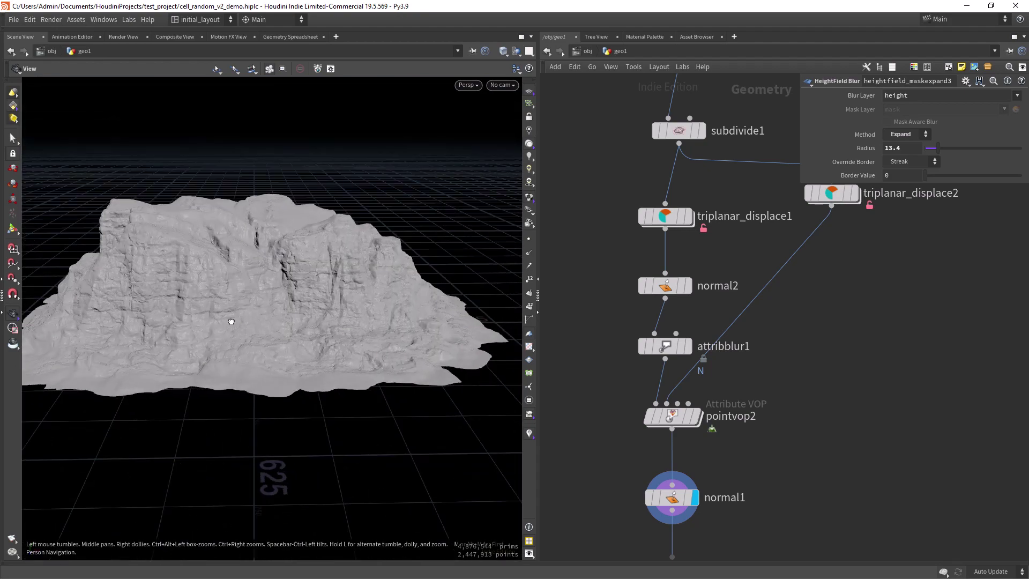
right_click_drag(268, 267, 252, 292)
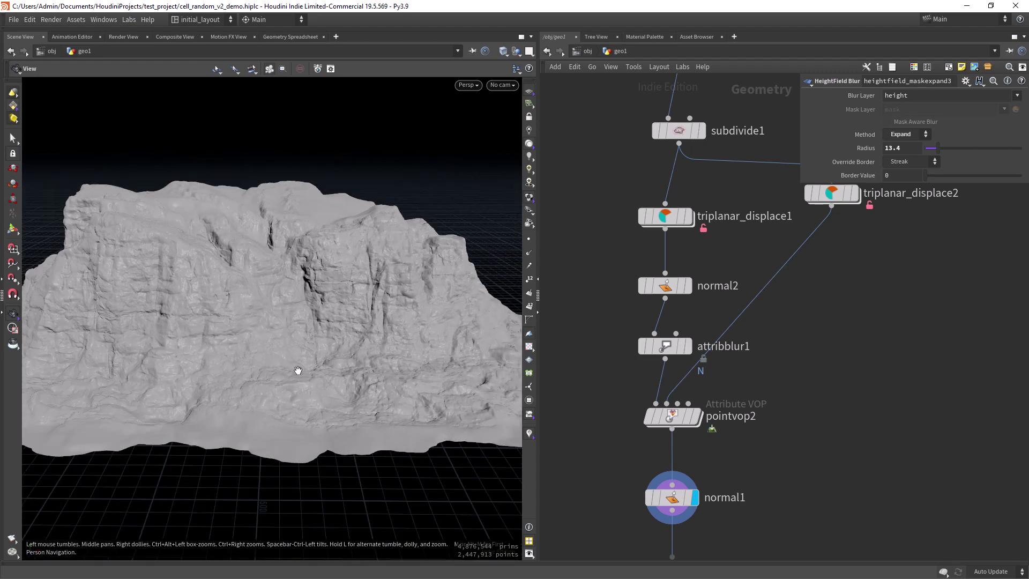
Display physical_ambient_occlusion1 and review its settings and the cliff geometry.
middle_click_drag(587, 484, 592, 308)
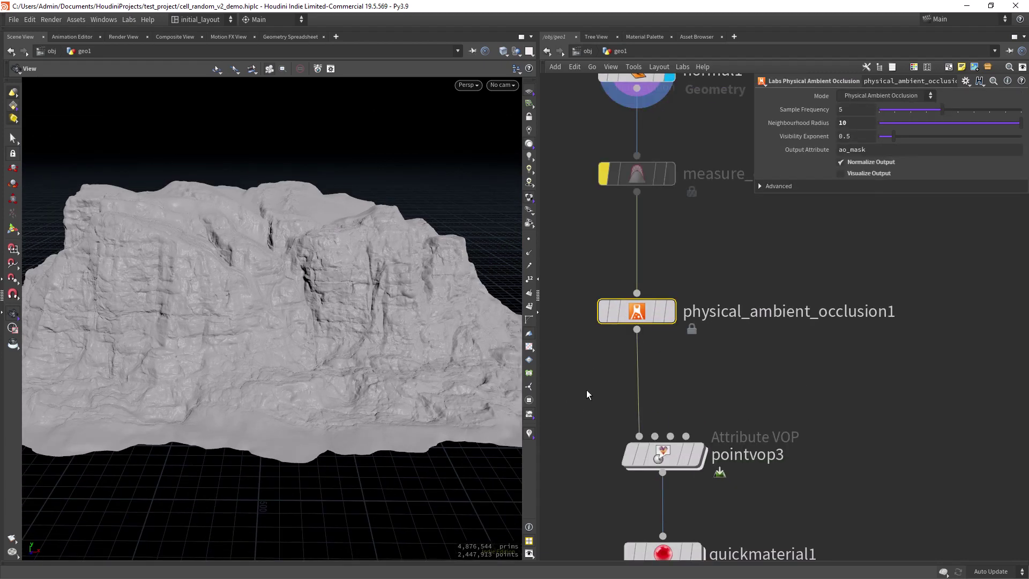
mouse_move(638, 292)
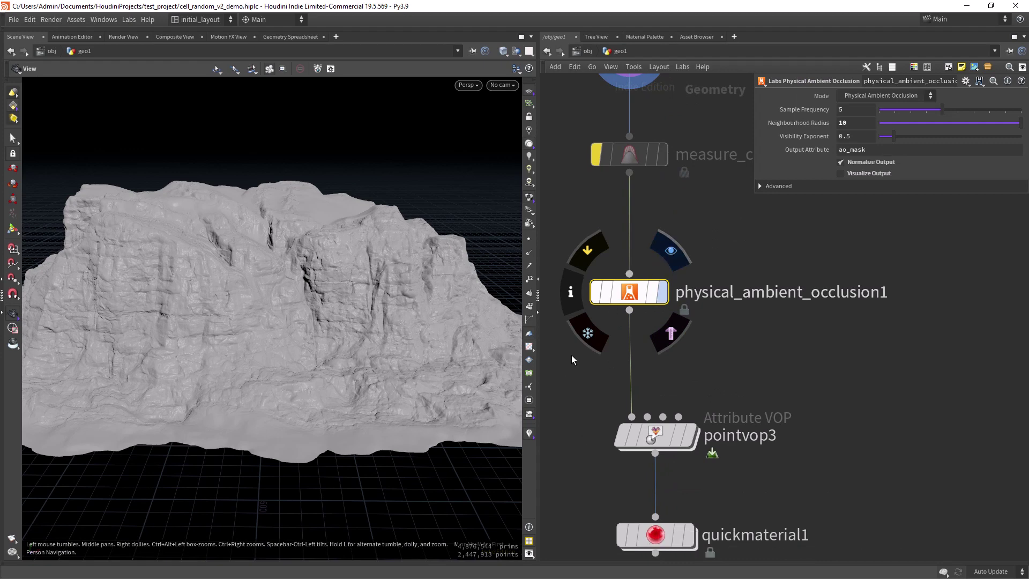
left_click(671, 250)
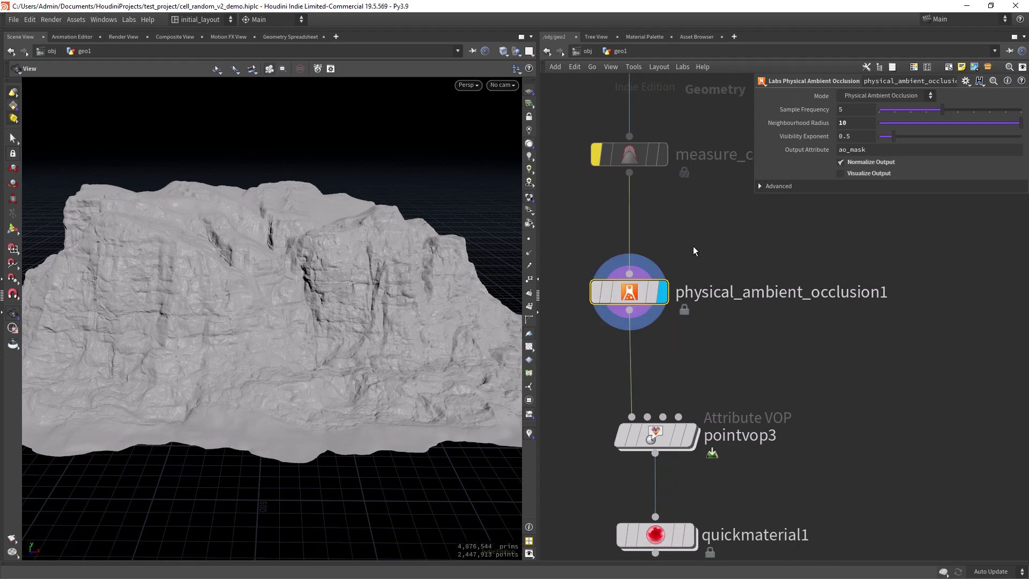
mouse_move(332, 288)
left_mouse_down()
mouse_move(354, 272)
mouse_move(328, 296)
mouse_move(357, 291)
mouse_move(333, 300)
mouse_move(339, 286)
left_mouse_up()
left_click(864, 175)
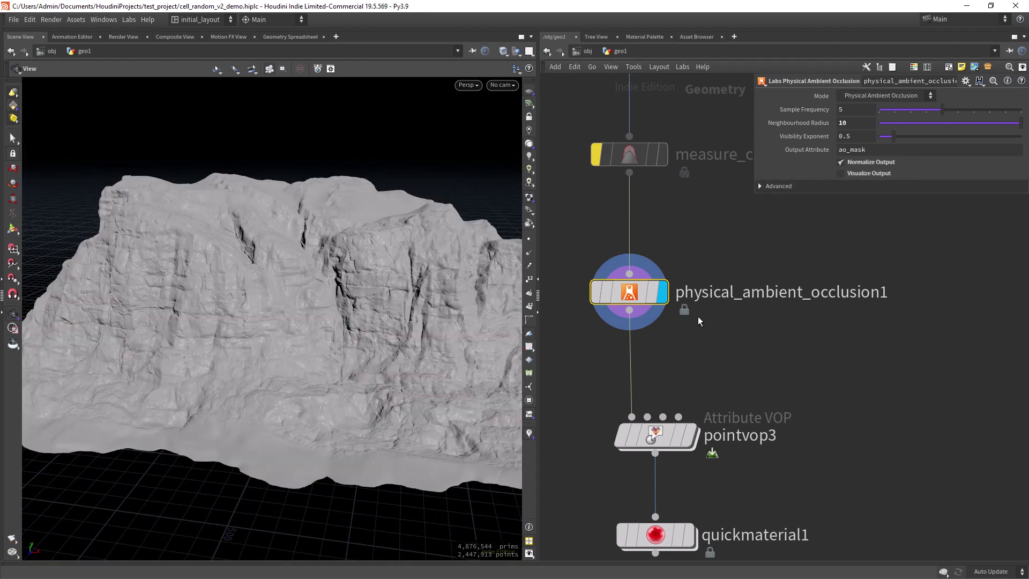
Display and select pointvop3 to examine its color ramps and the colored cliff surface up close.
scroll(699, 312, "down", 3)
left_click(699, 320)
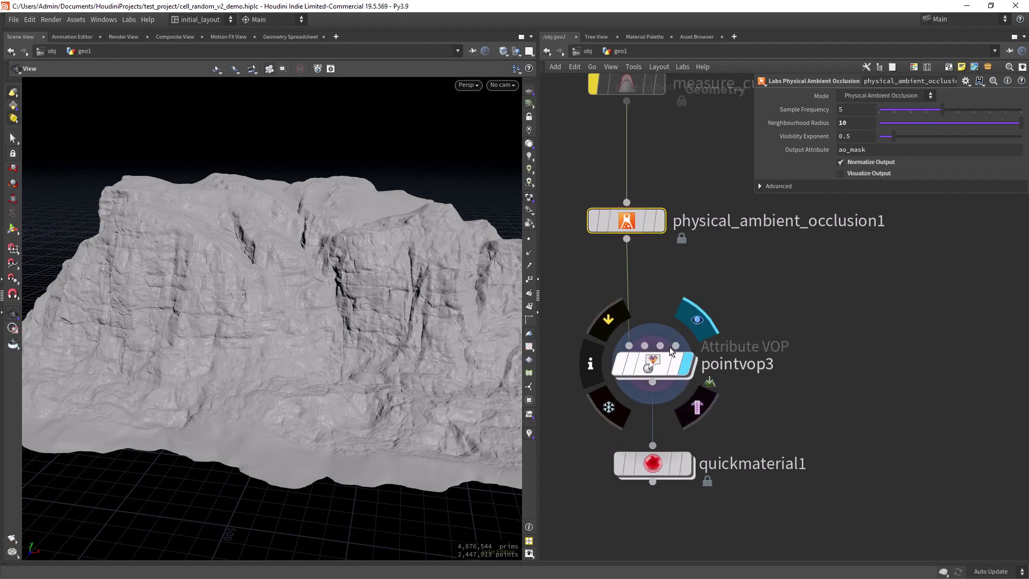
left_click(662, 365)
mouse_move(345, 299)
left_mouse_down()
mouse_move(361, 301)
mouse_move(340, 310)
left_mouse_up()
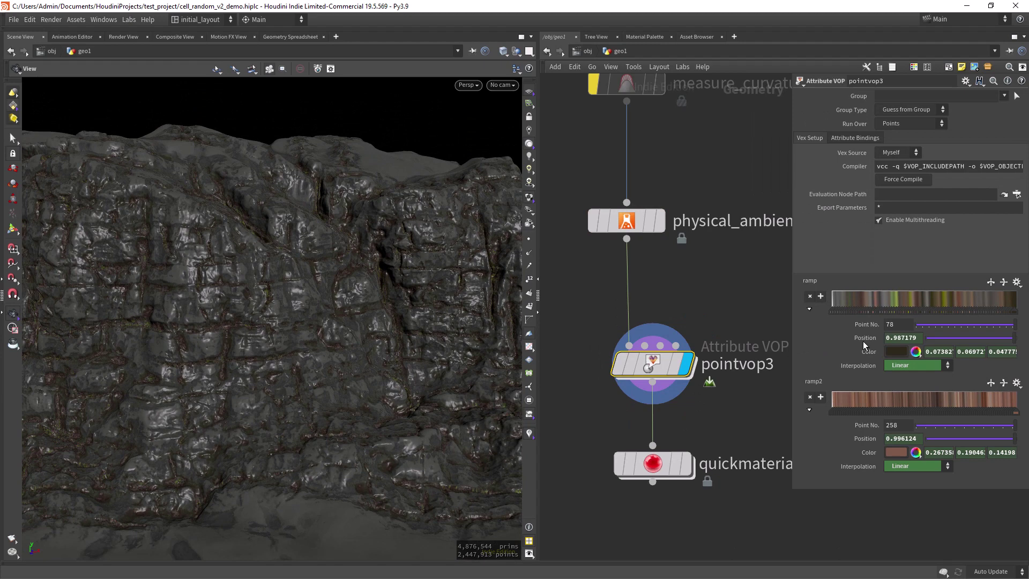
Show the screen color sampling option for pointvop3's first ramp and view the reference texture vl0gbbco_4K_Albedo.jpg in the image viewer.
right_click(811, 283)
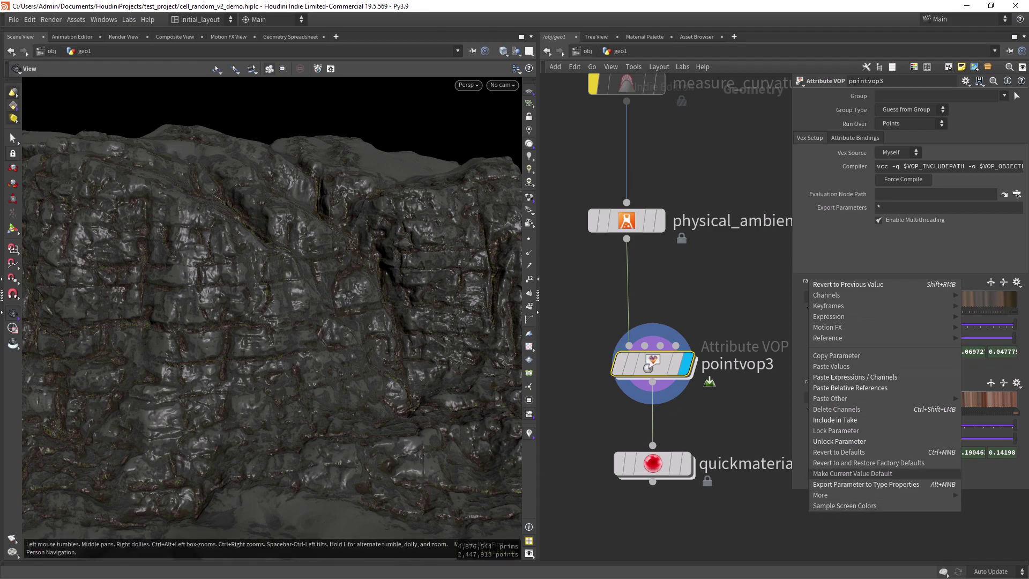
key("alt+Tab")
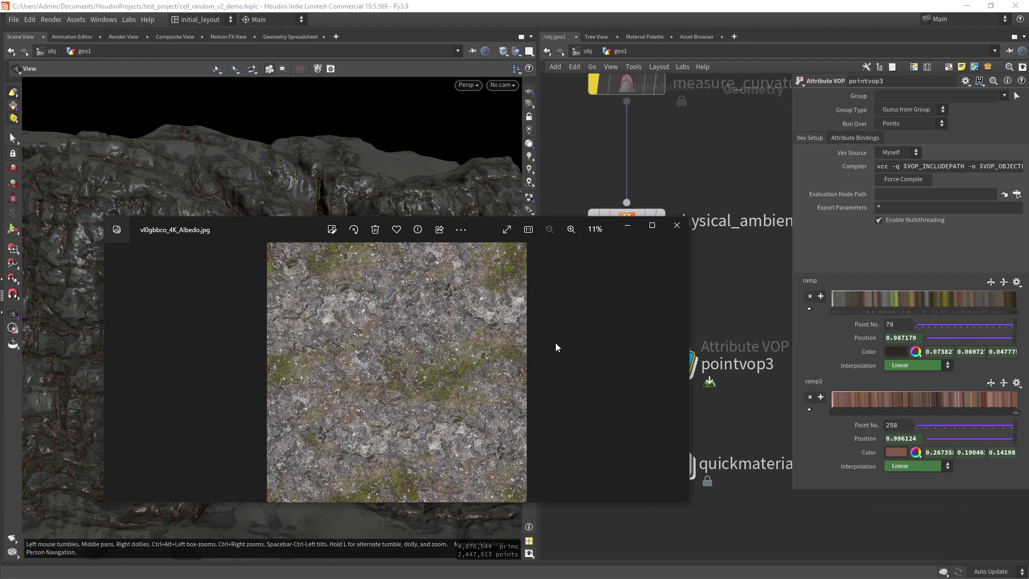
left_click_drag(281, 236, 457, 201)
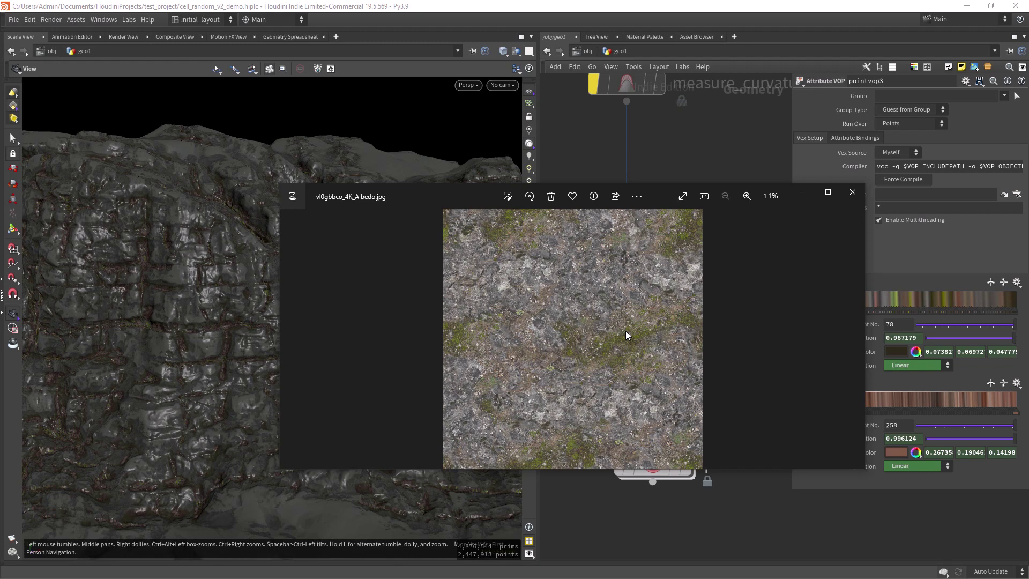
left_click(807, 193)
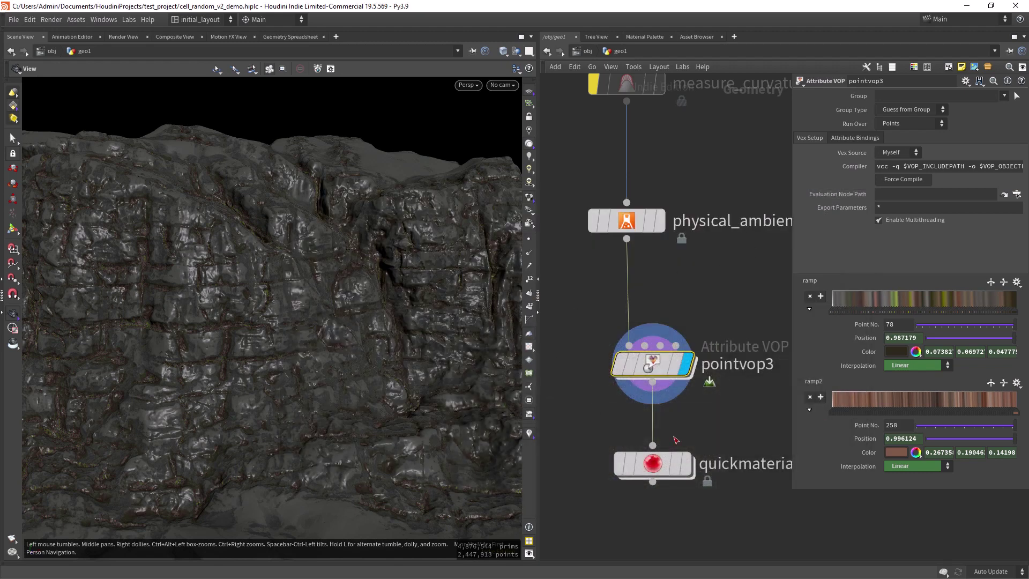
Display quickmaterial1 and inspect the cliff with its material applied from several angles.
middle_click_drag(744, 423, 720, 377)
right_click_drag(380, 340, 322, 328)
middle_click_drag(667, 395, 661, 367)
mouse_move(658, 393)
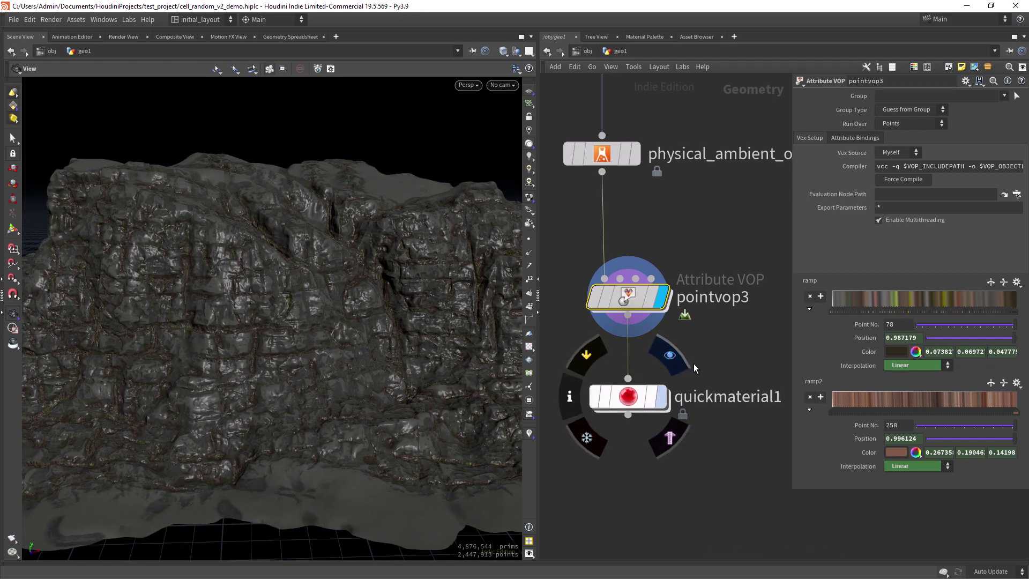
left_click(660, 378)
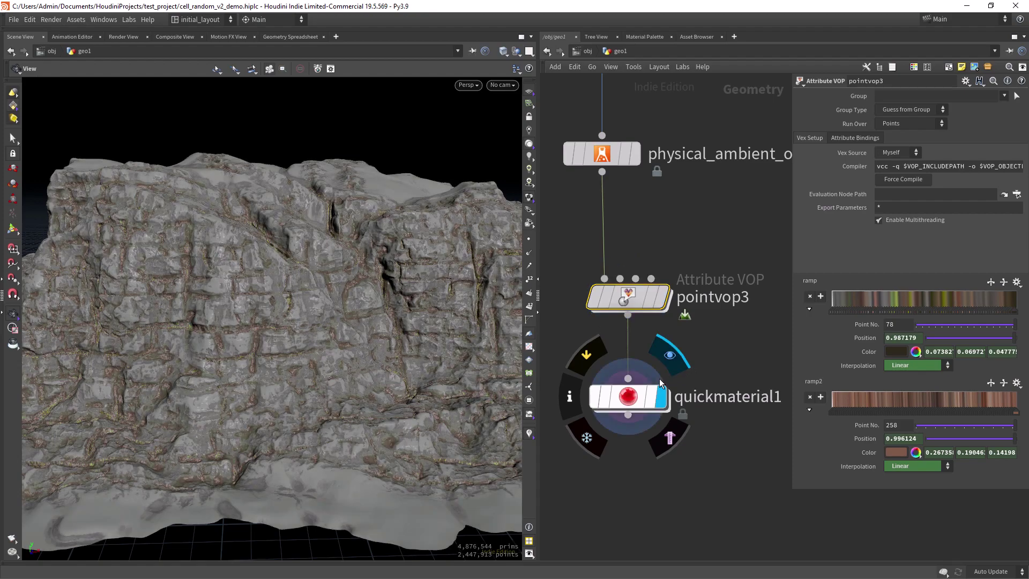
left_click_drag(400, 332, 342, 302)
left_click_drag(405, 324, 393, 278)
right_click_drag(394, 278, 360, 307)
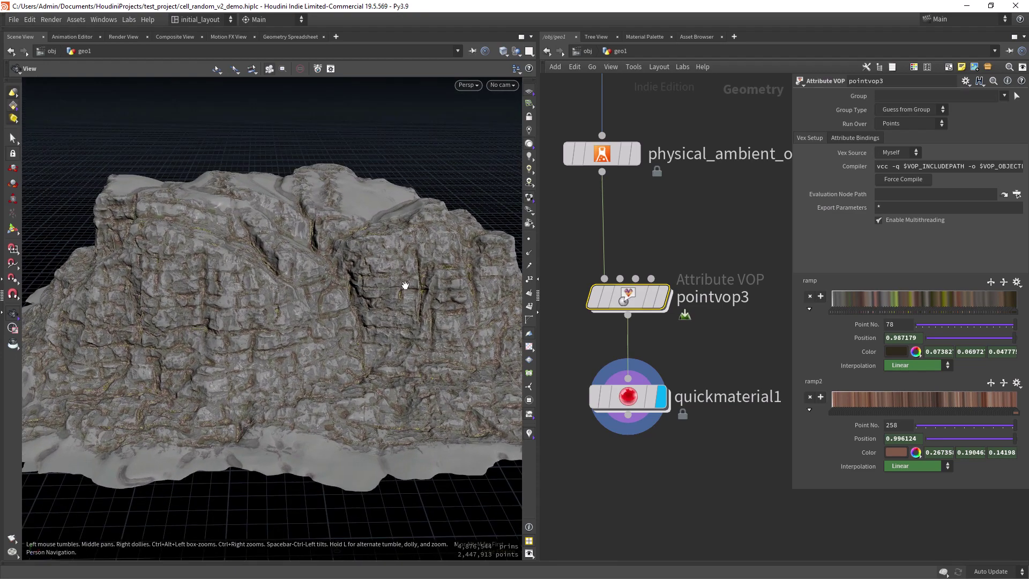